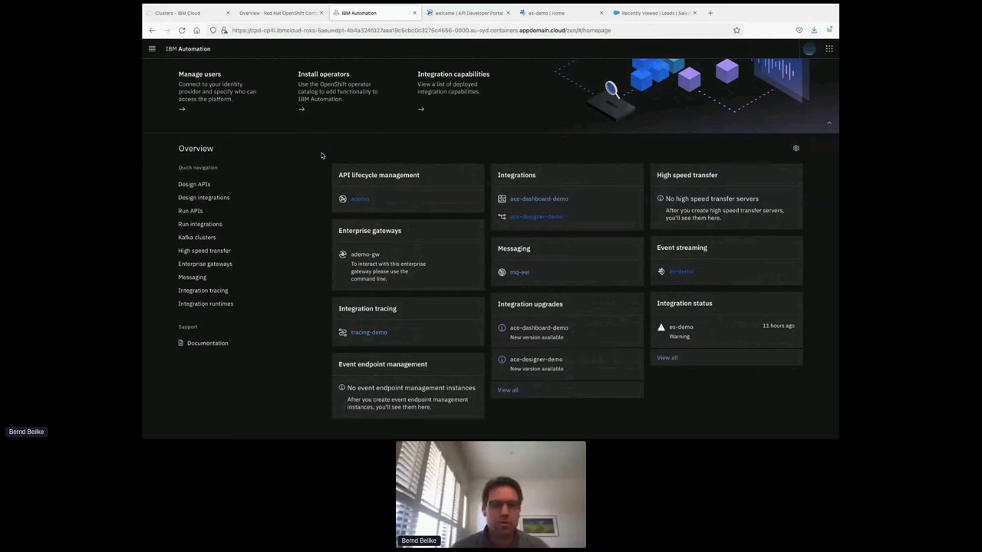
Open the ace-designer-demo integration designer and start creating flows for an API.
click(151, 49)
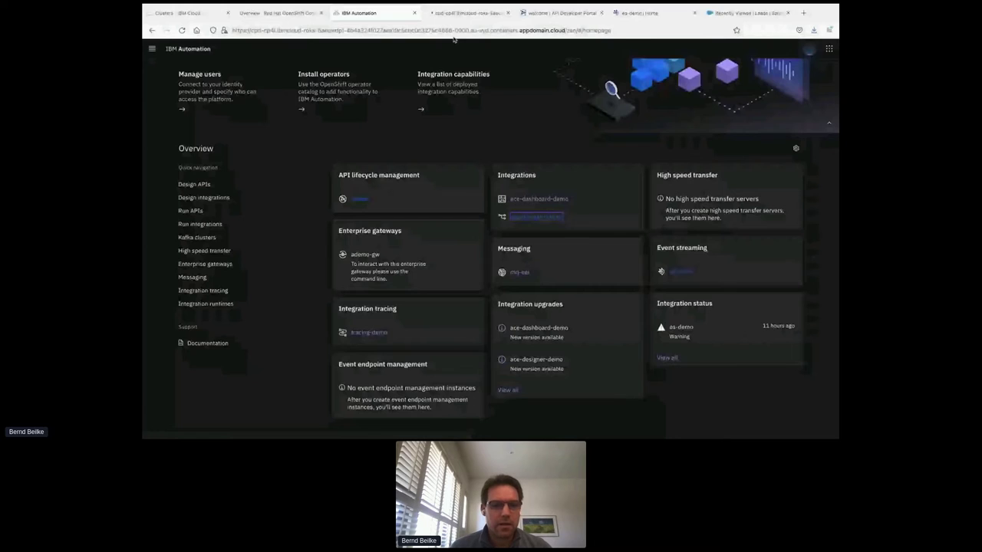
click(471, 14)
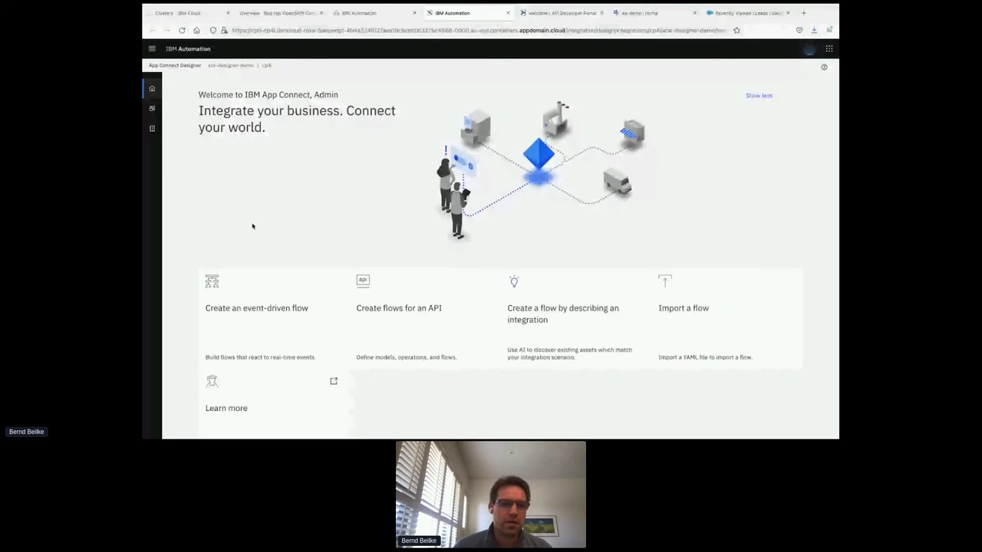
scroll(253, 225, down, 1)
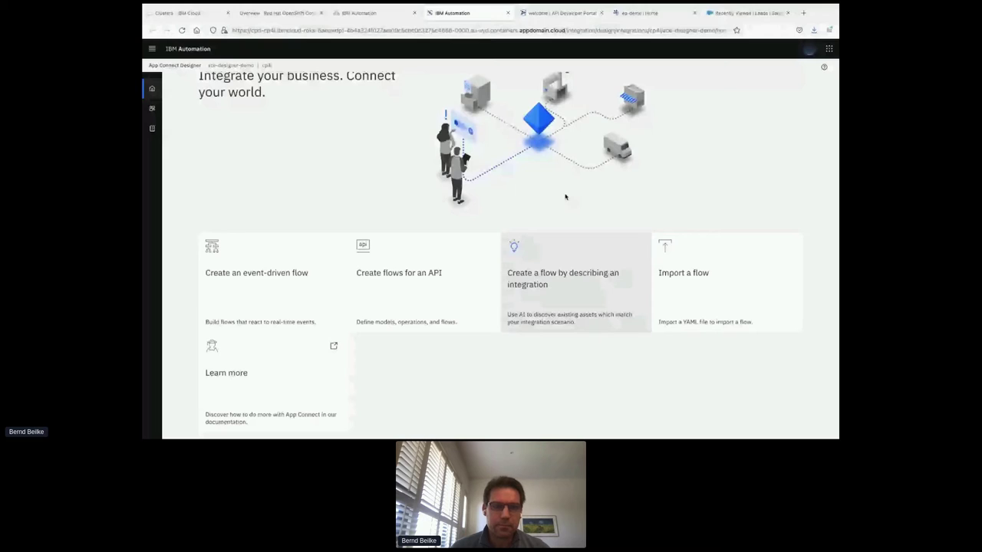
click(416, 278)
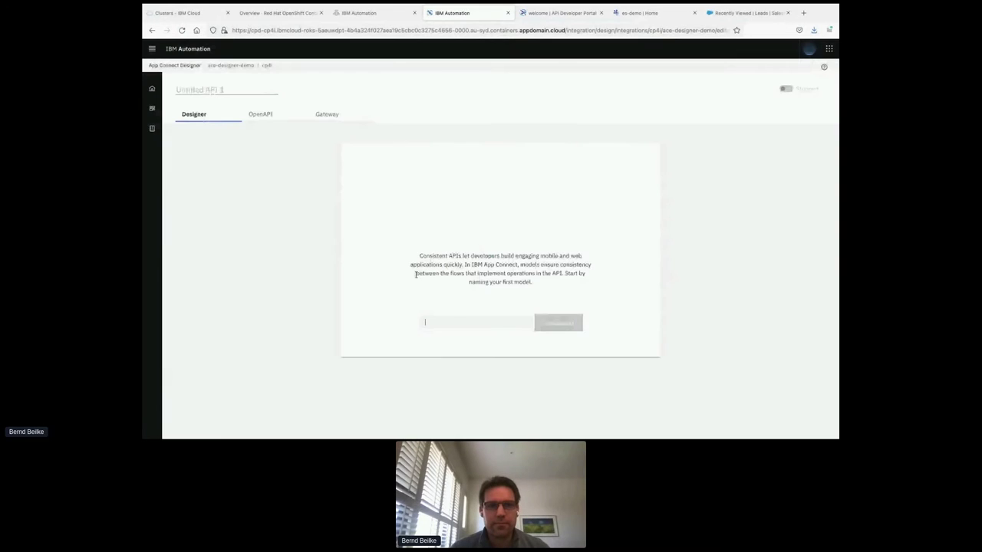
Create the API's first model with the name lead.
click(461, 324)
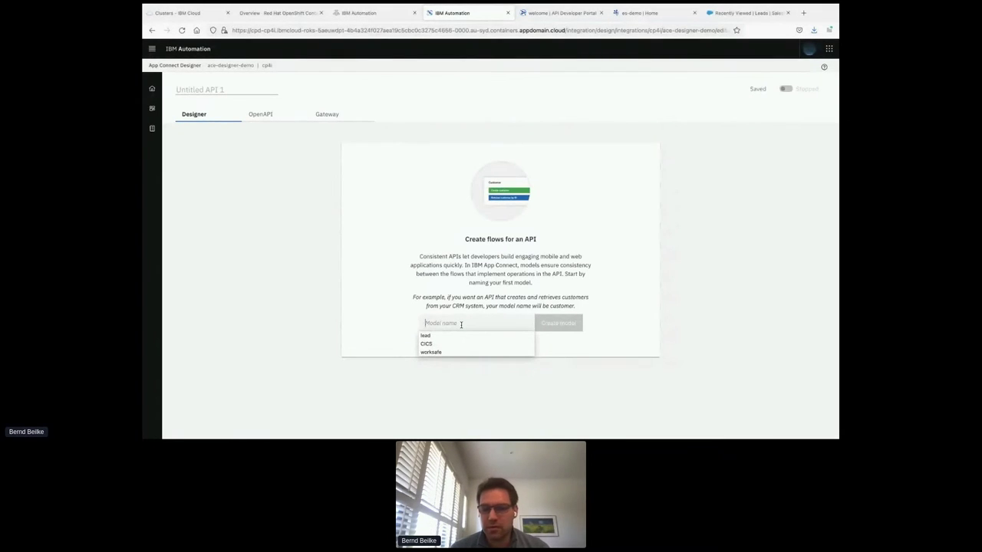
text(lead)
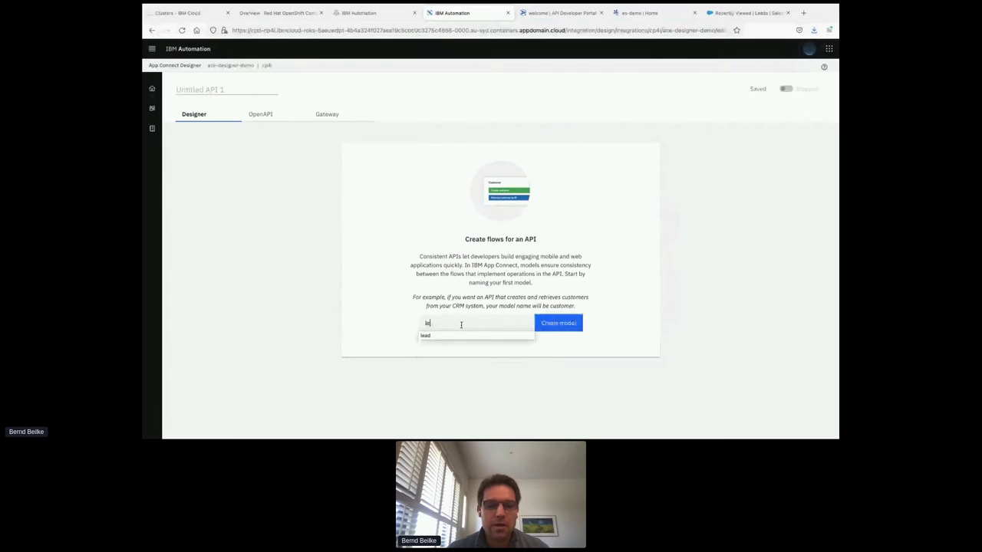
click(453, 338)
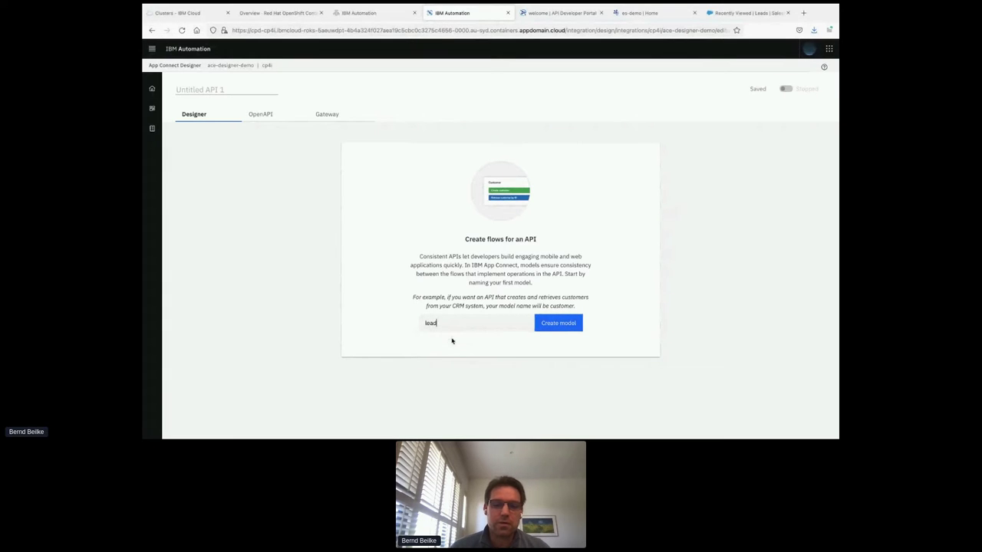
click(554, 323)
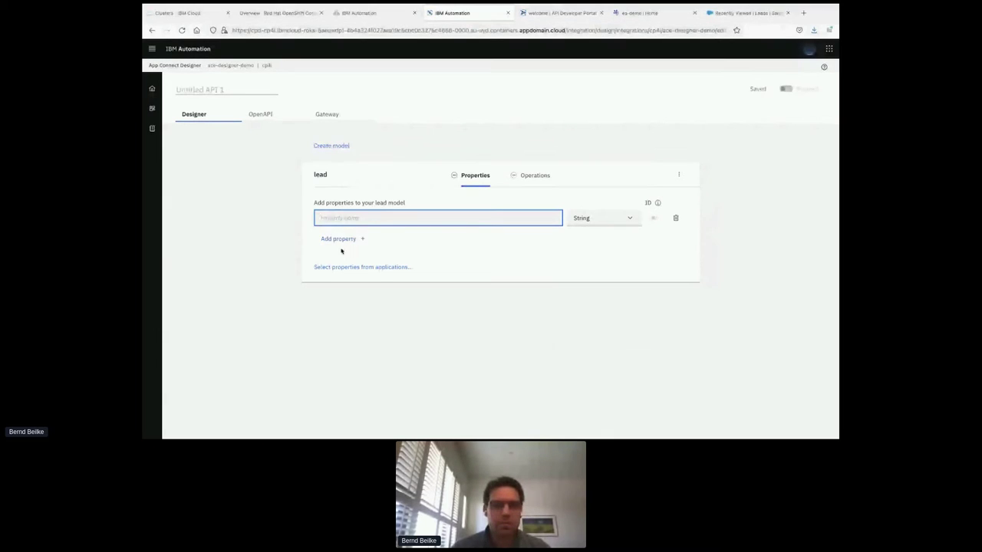
Add the string properties id, firstname and lastname to the lead model.
text(dic)
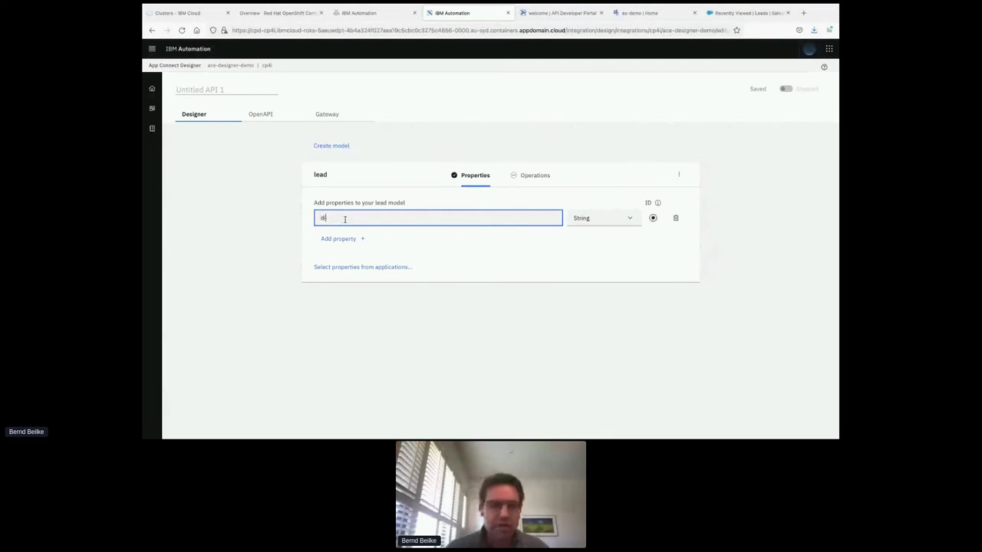
key(BackSpace)
key(BackSpace)
key(BackSpace)
text(id)
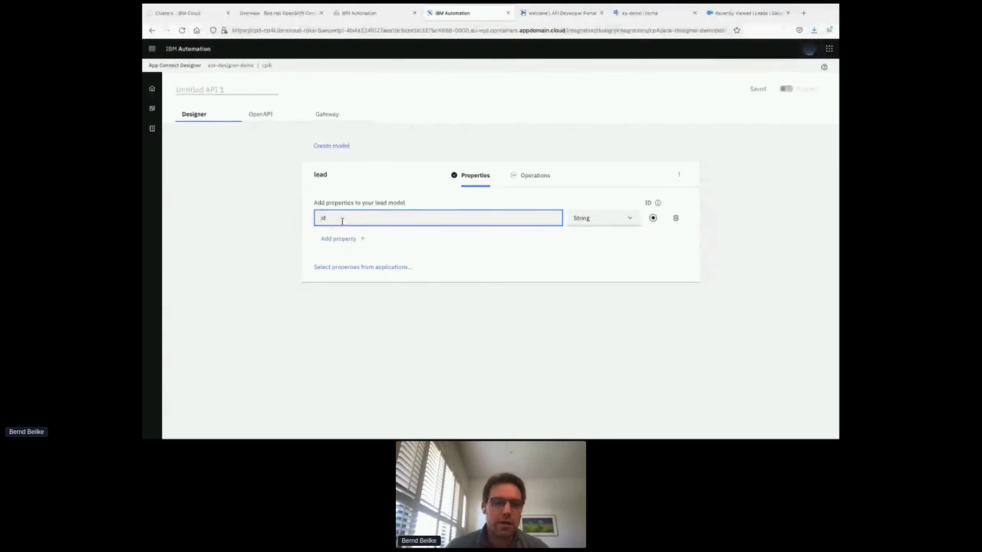
click(337, 239)
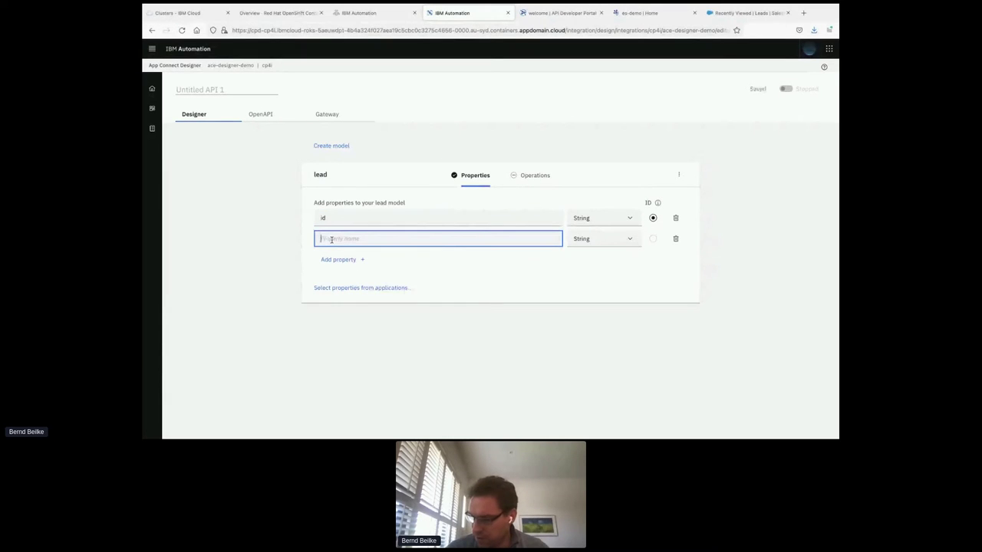
text(firstname)
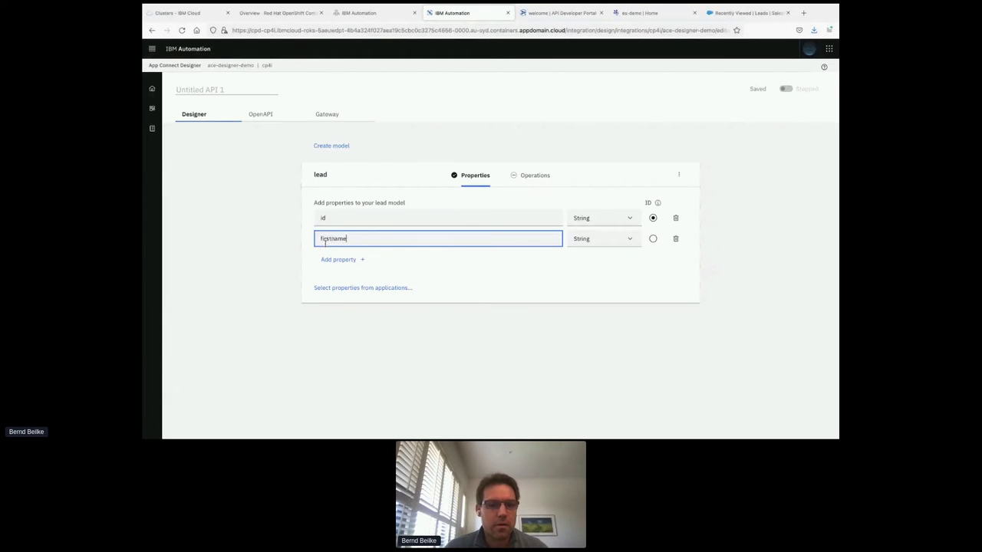
click(332, 260)
text(lastname)
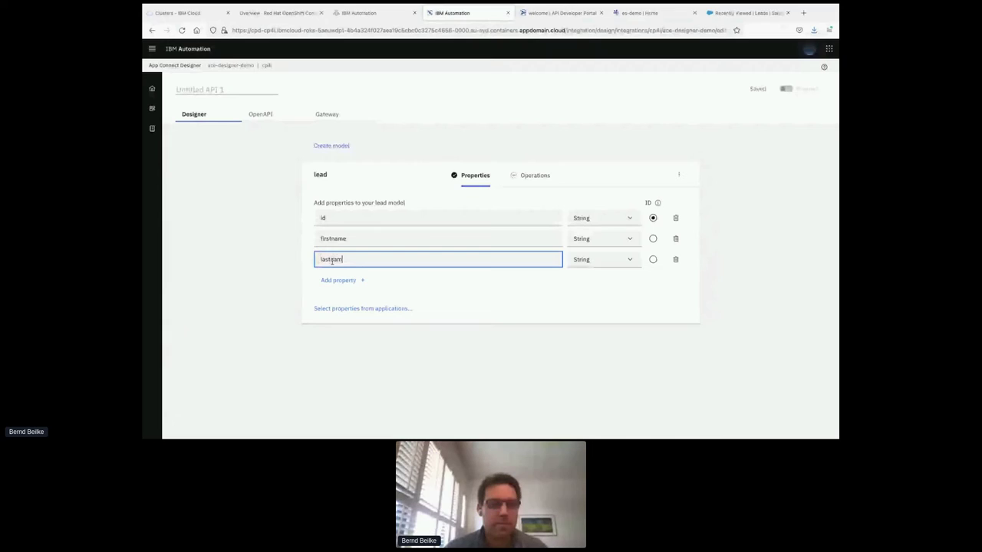
Add string properties named email, company and country below lastname in the lead model.
click(337, 280)
text(em)
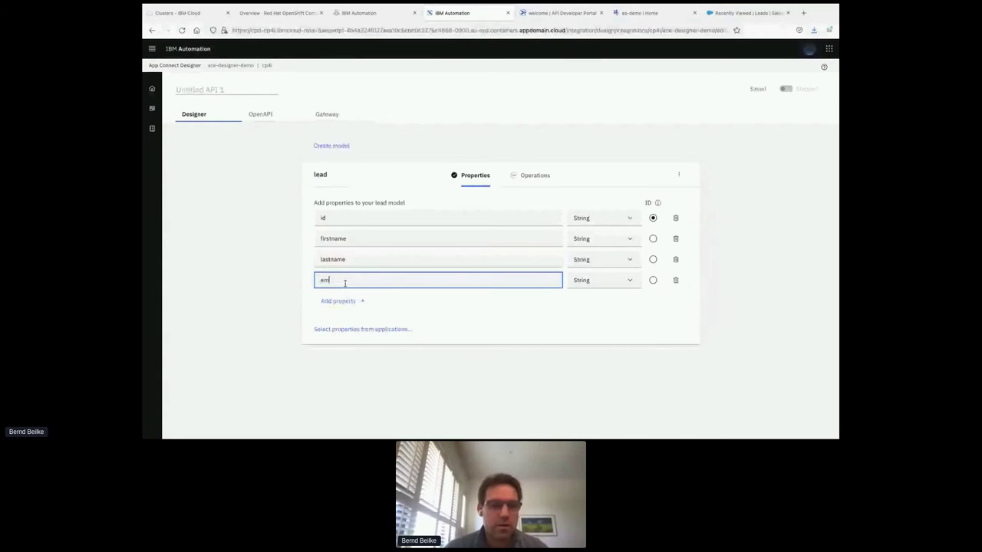
text(ail)
click(344, 306)
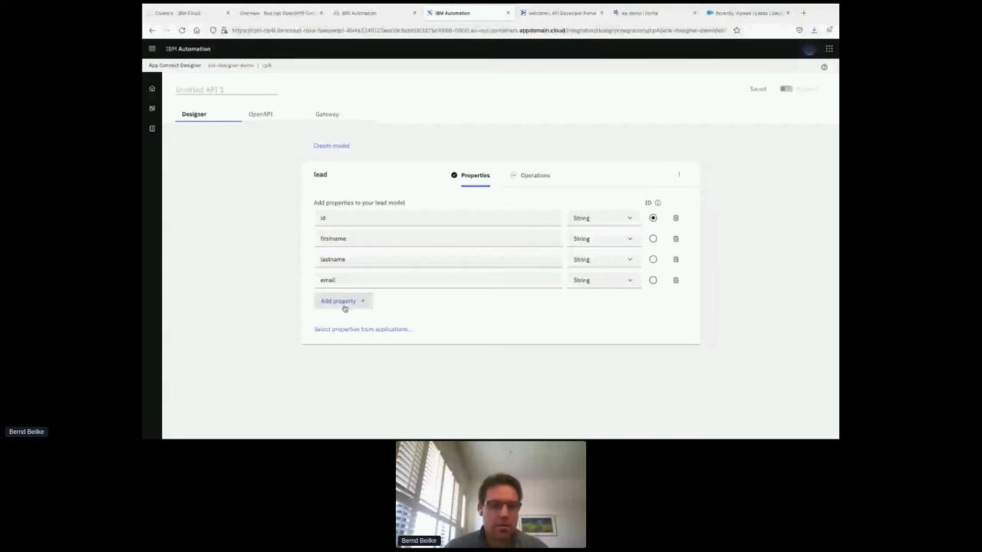
click(344, 305)
text(comp)
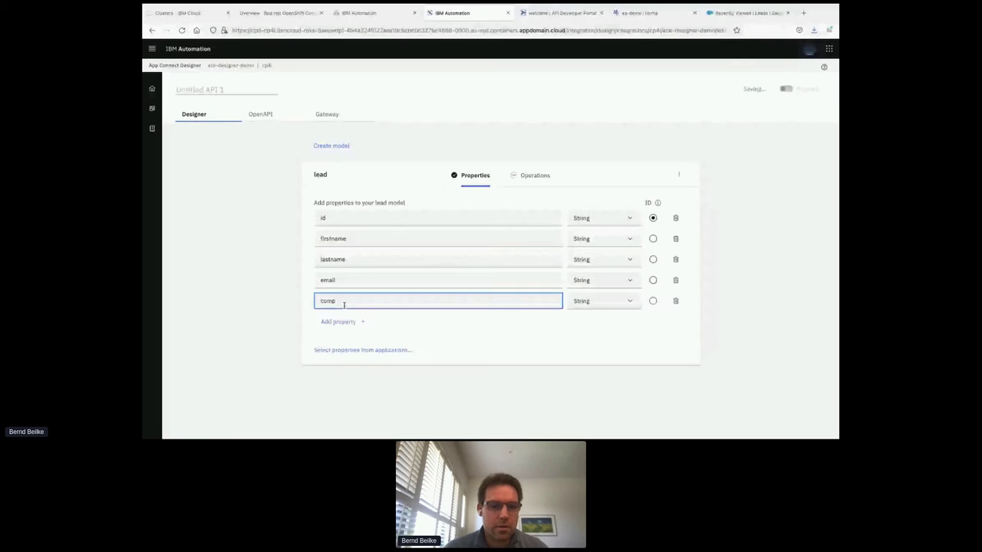
text(any)
click(336, 322)
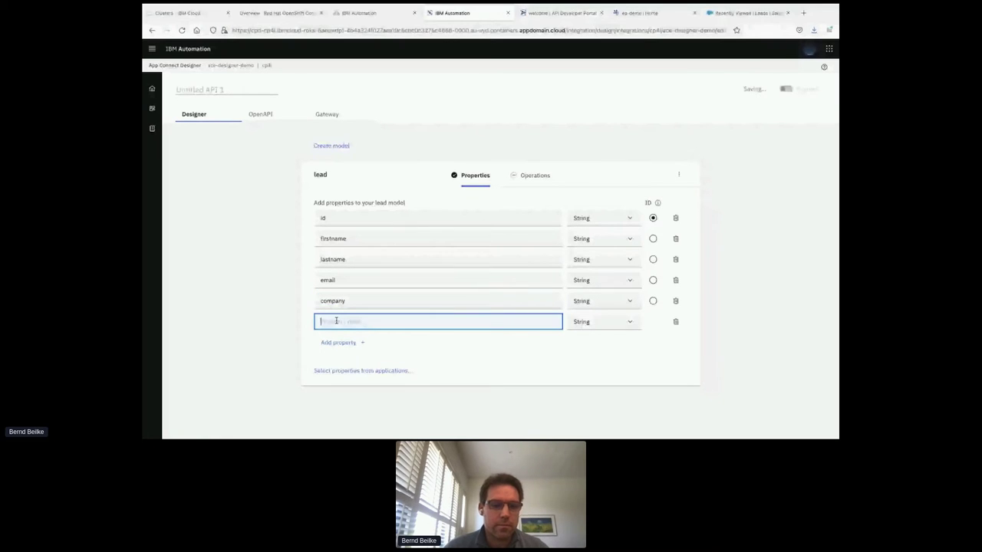
text(country)
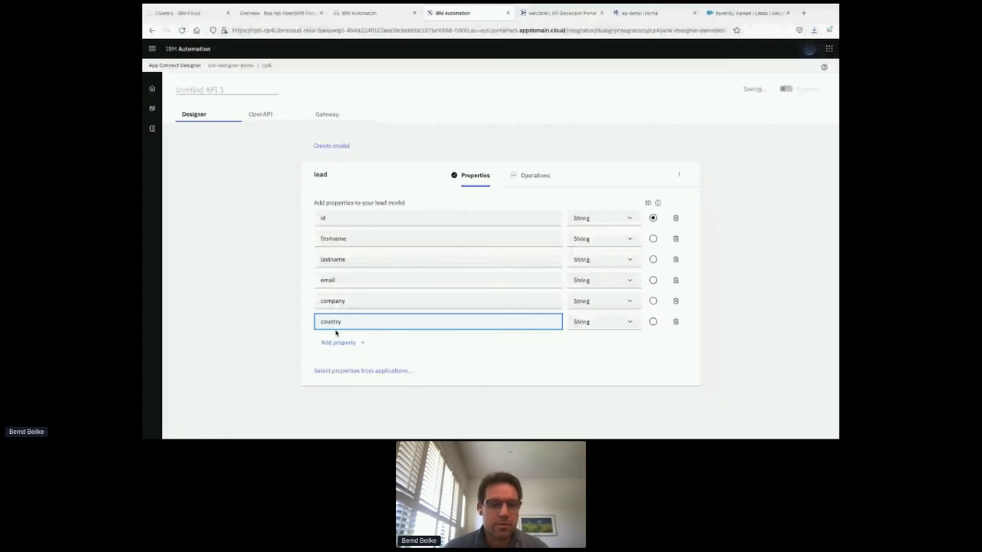
Add a property named address to the lead model and set its type to Object.
click(336, 339)
text(address)
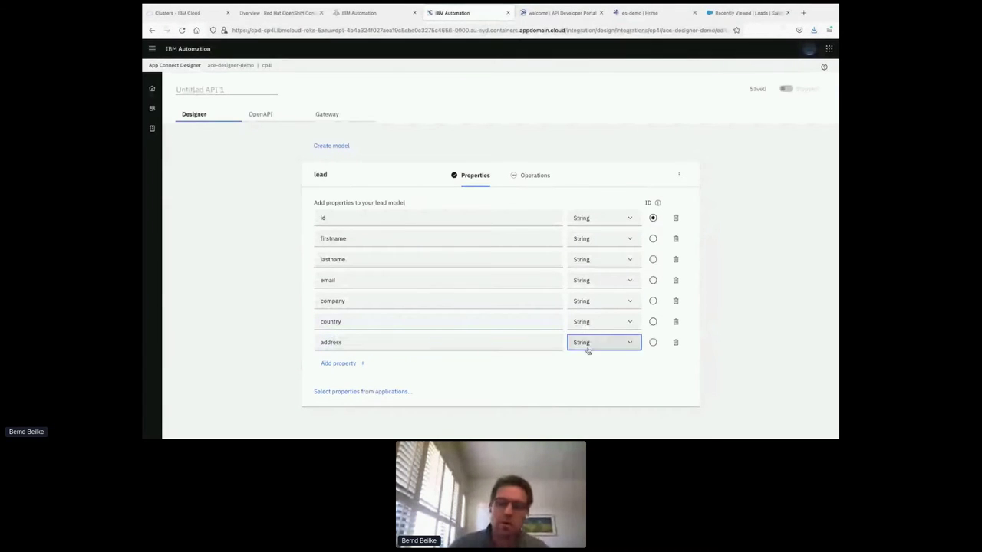
click(620, 342)
click(583, 426)
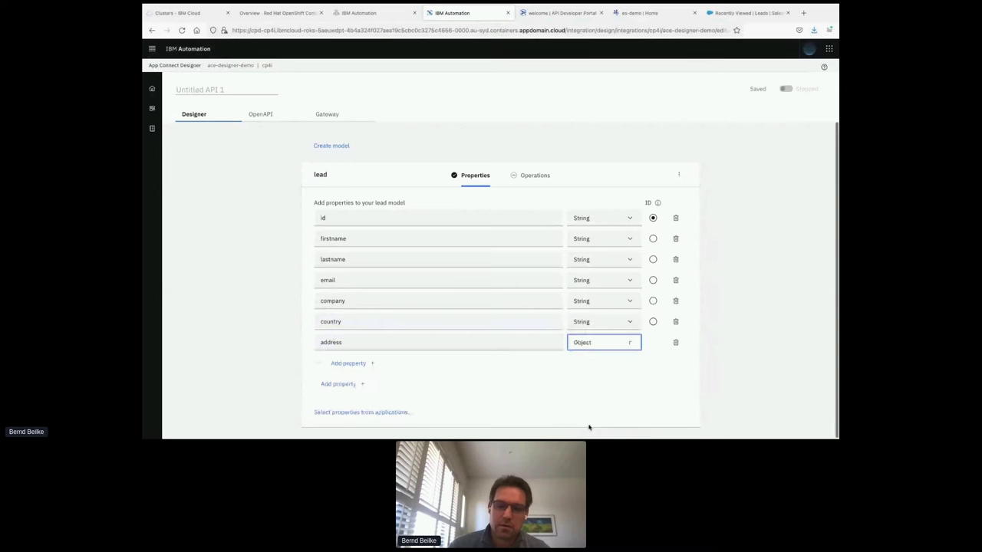
Add nested string properties streetnumber, zipcode and state under the address object.
click(350, 363)
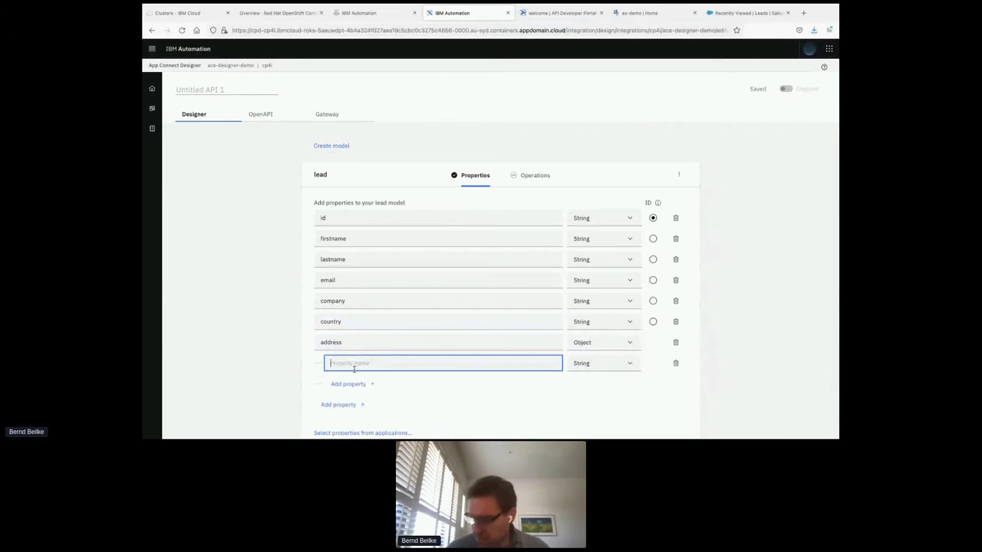
text(streetn)
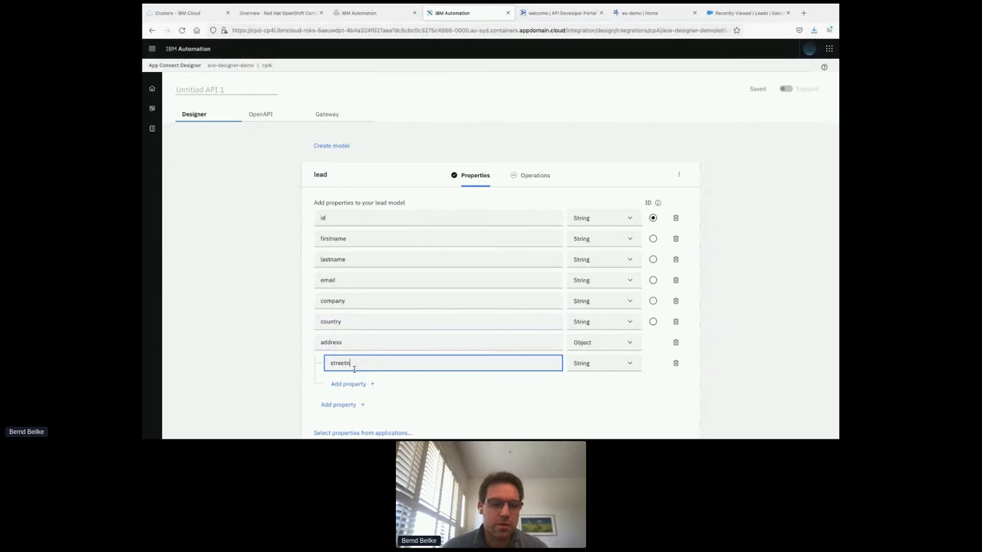
text(umber)
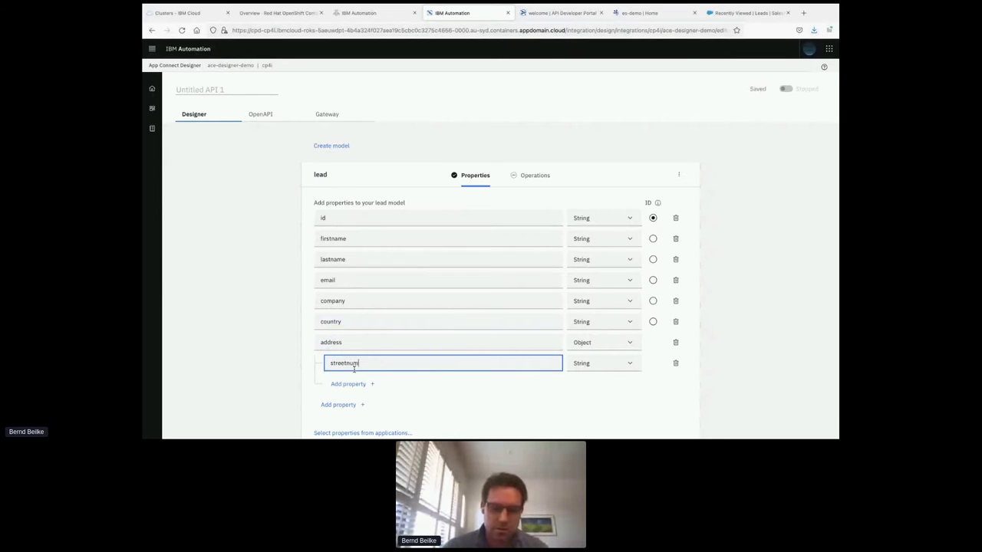
click(345, 384)
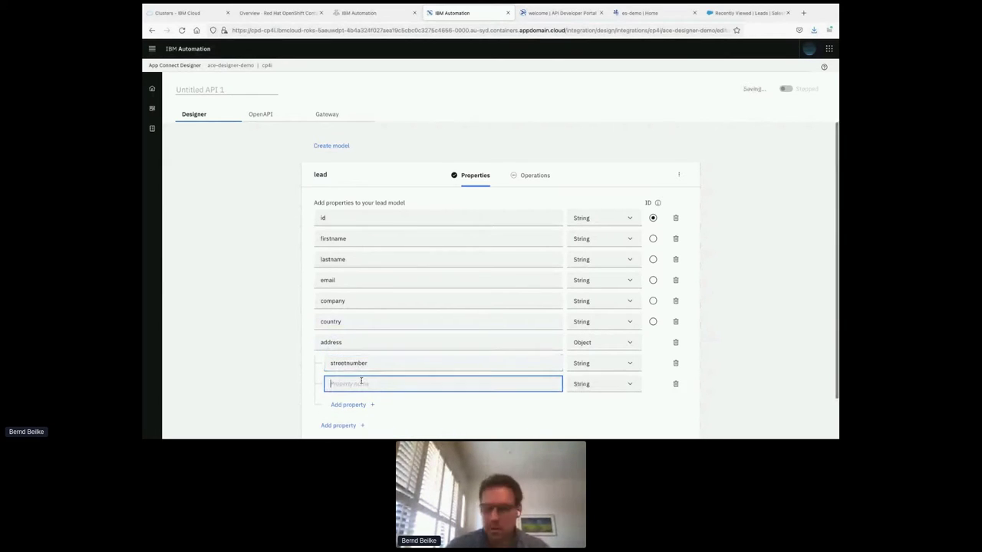
text(zip)
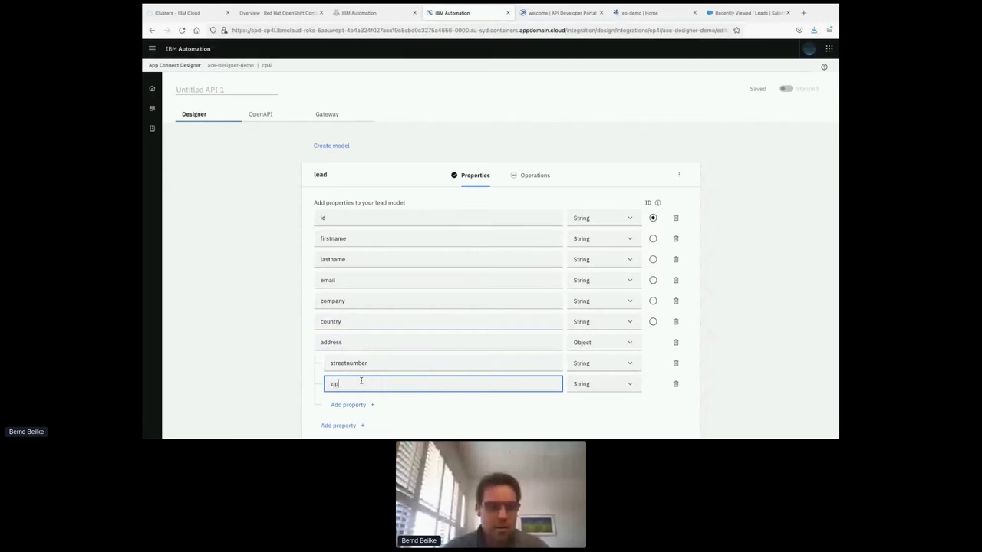
text(codee)
click(341, 404)
text(state)
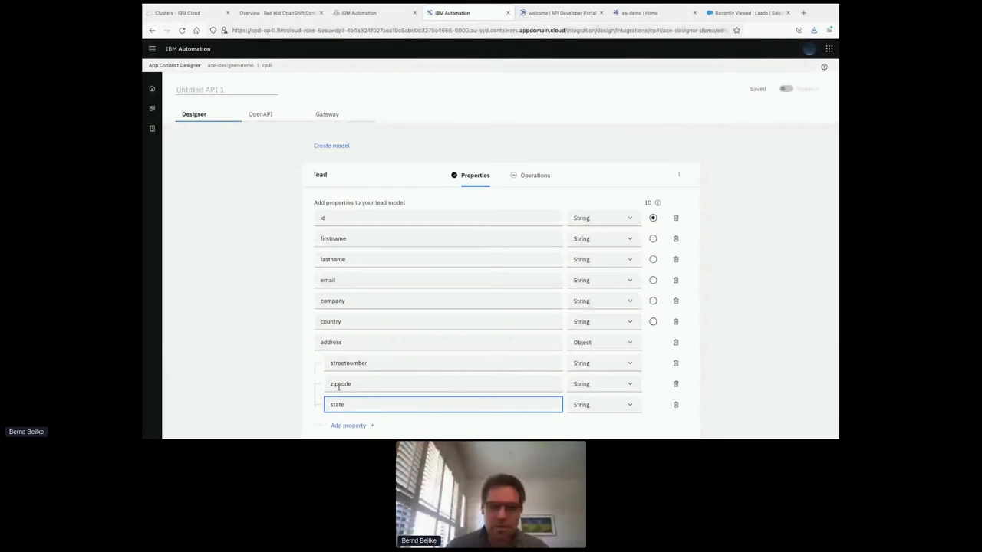
Rename the second and third nested address properties as town and zipcode, and add a fourth one named state.
drag(357, 384, 291, 382)
text(tow)
key(BackSpace)
key(BackSpace)
text(own)
drag(351, 405, 299, 405)
text(zipcod)
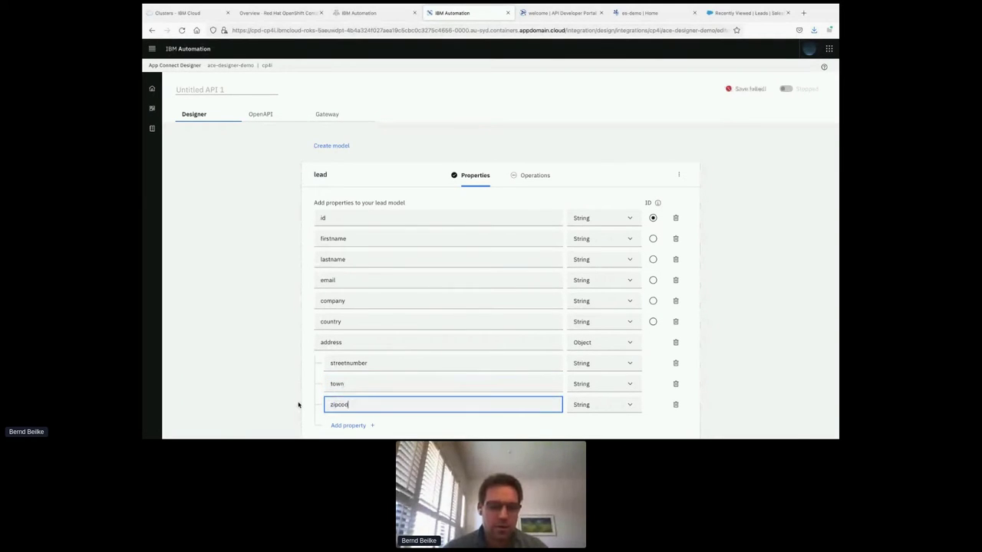
text(e)
click(362, 426)
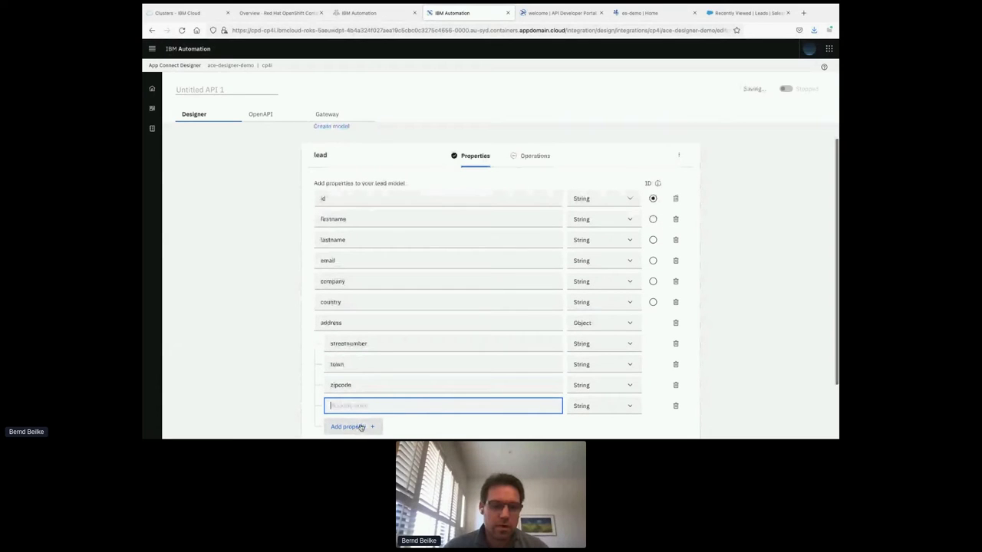
text(state)
Add the top-level string properties telephone and description to the lead model, below the address object.
scroll(433, 430, down, 2)
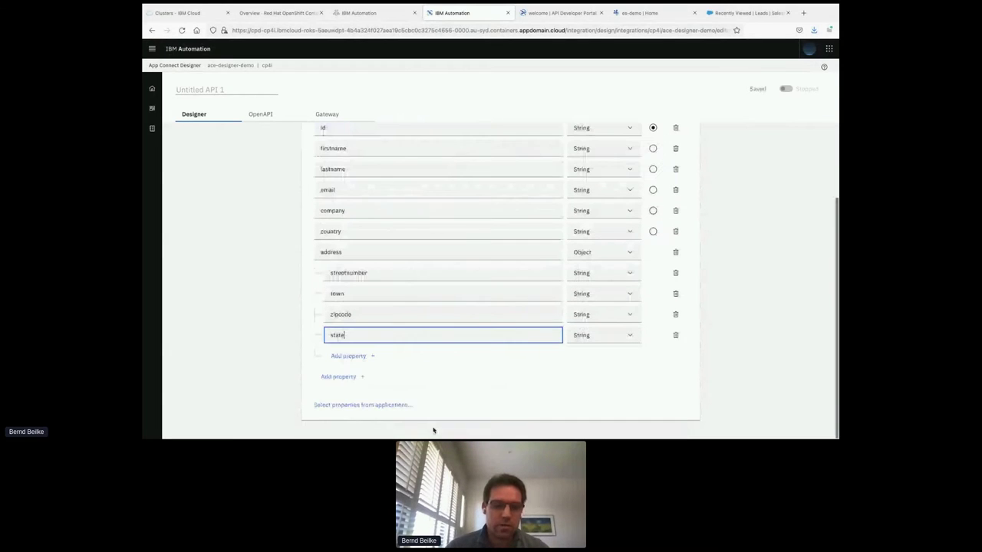
click(338, 376)
text(telephone)
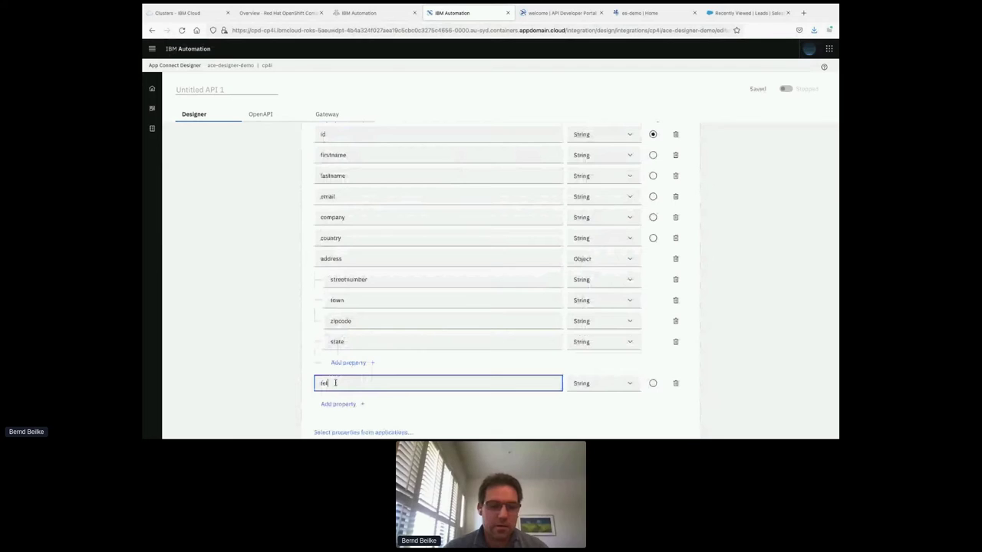
click(350, 405)
text(d)
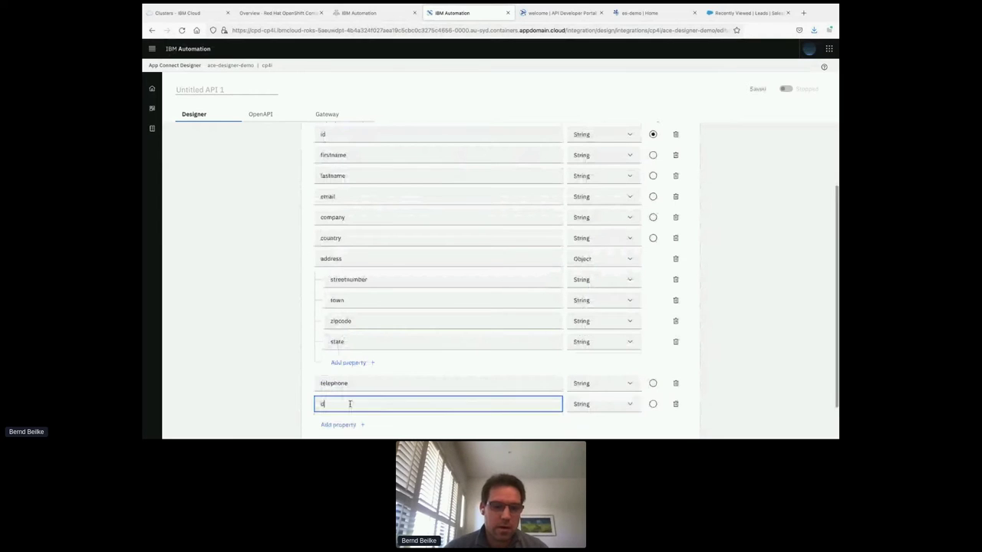
text(escription)
click(277, 317)
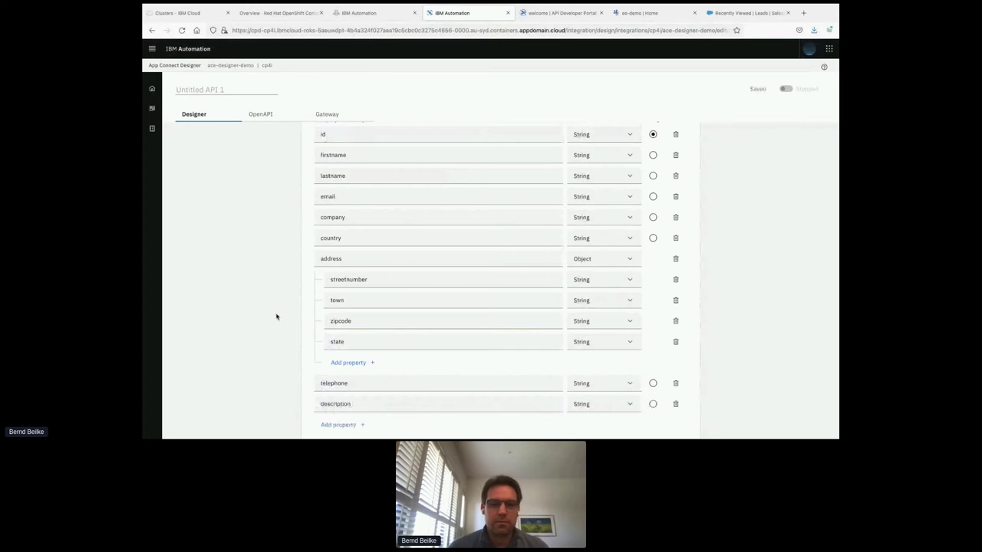
Add the Create lead operation to the lead model.
scroll(277, 317, up, 1)
scroll(277, 317, up, 1)
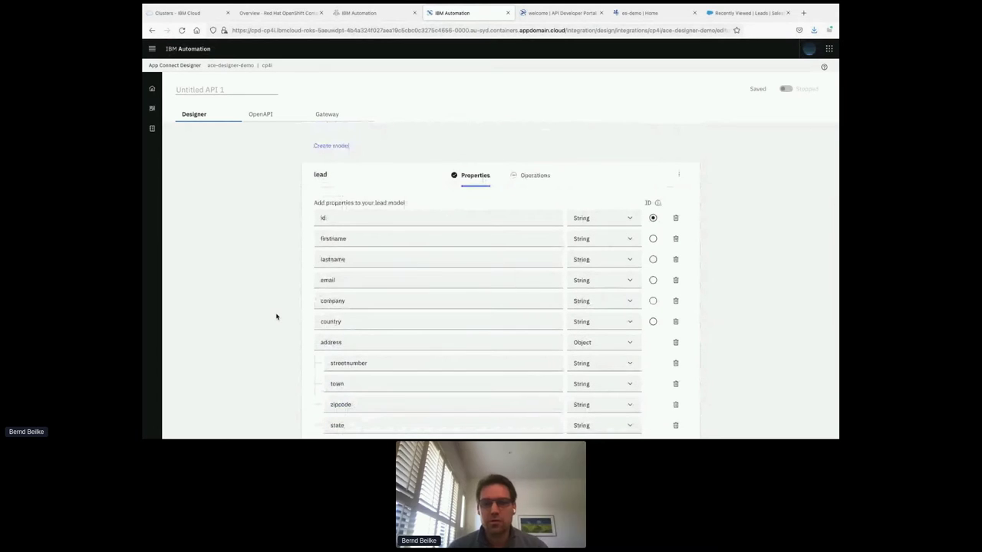
scroll(450, 197, down, 1)
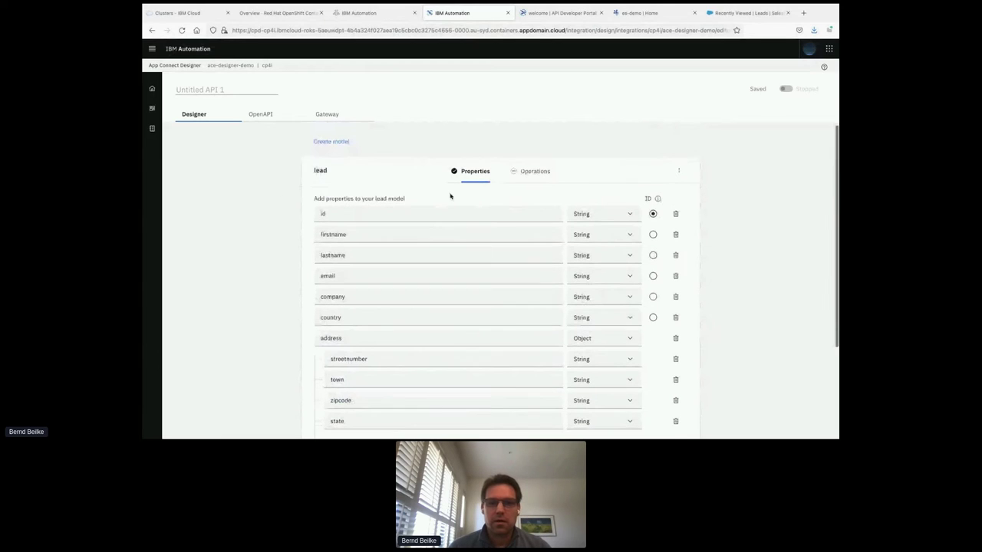
click(533, 171)
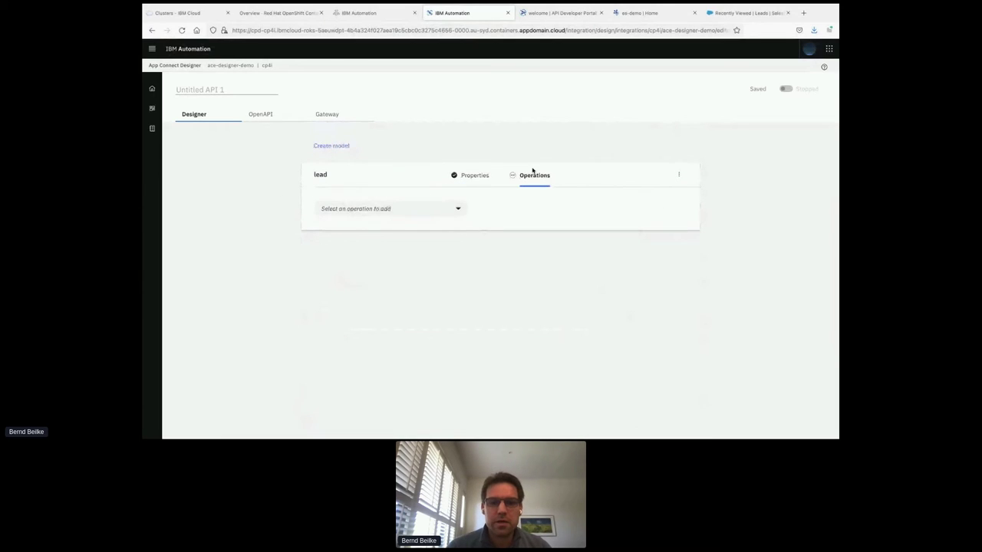
click(464, 210)
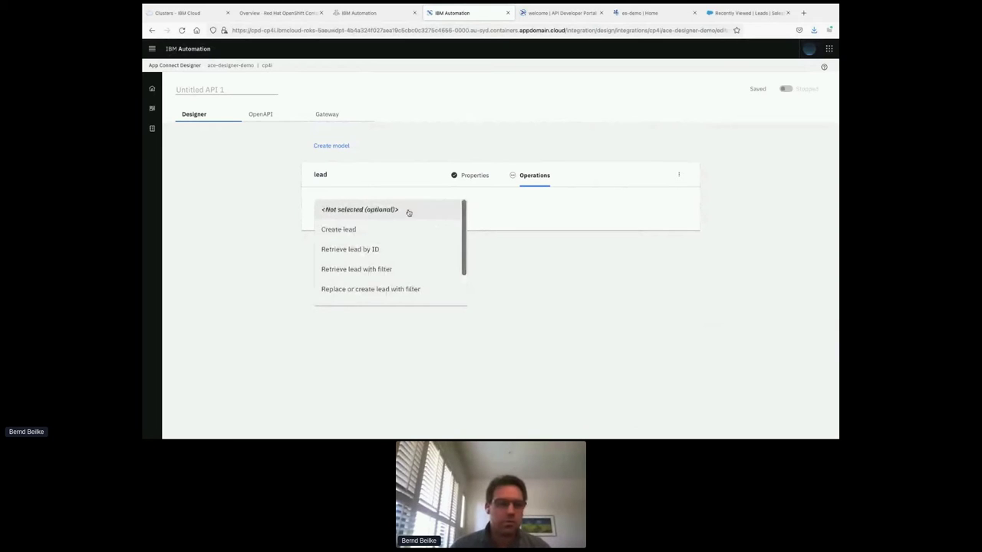
click(361, 229)
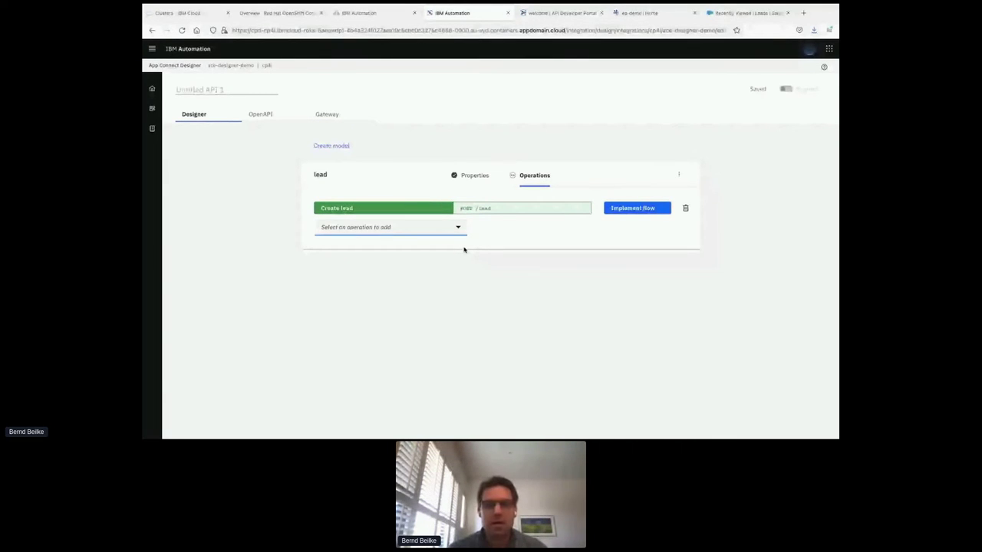
Start implementing the Create lead flow and add Salesforce's Create lead action between the request and the response.
click(644, 209)
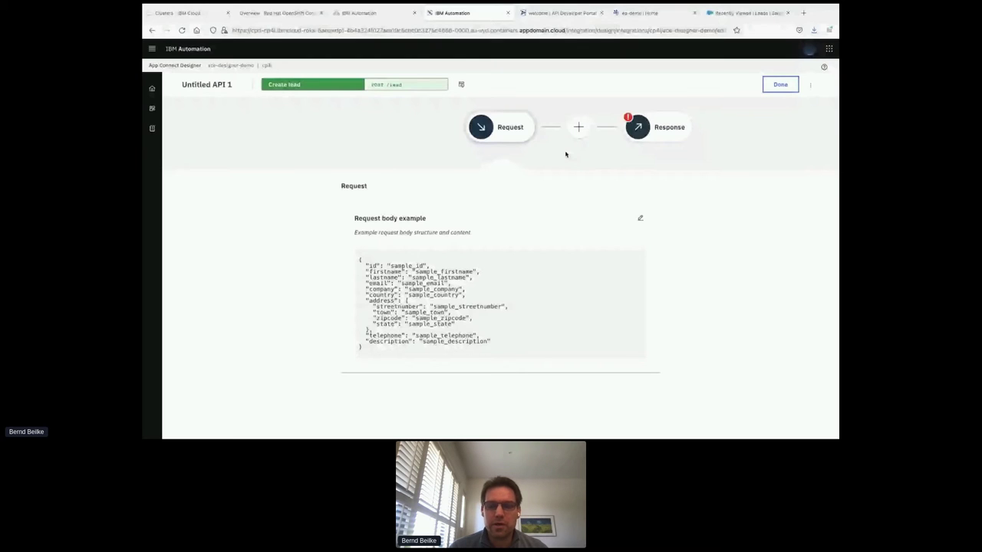
click(578, 127)
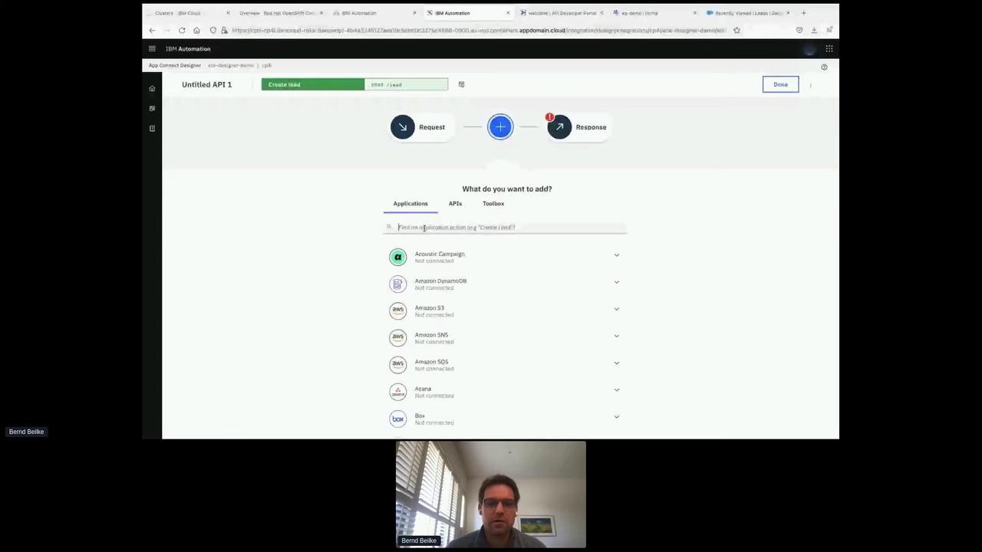
text(salesforce)
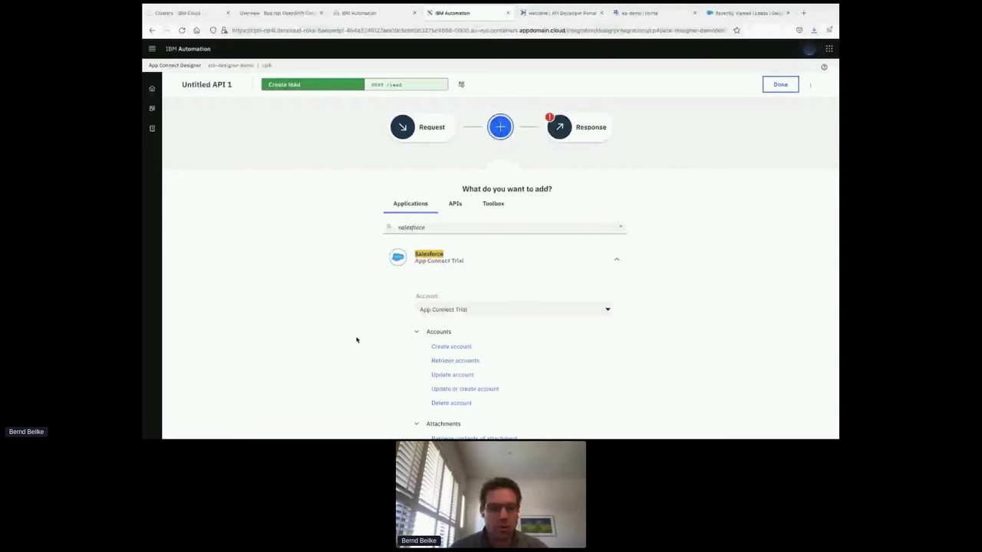
scroll(356, 340, down, 6)
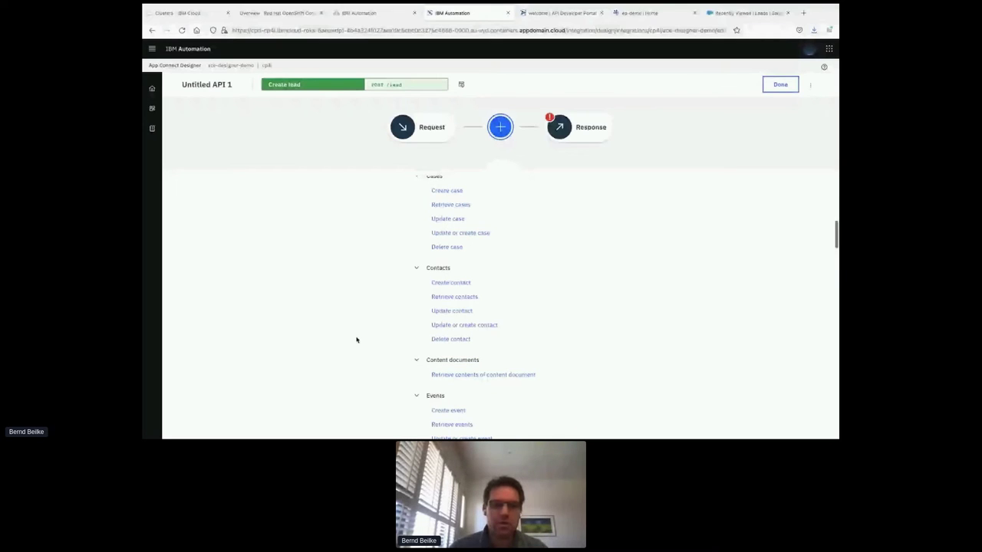
scroll(356, 340, down, 5)
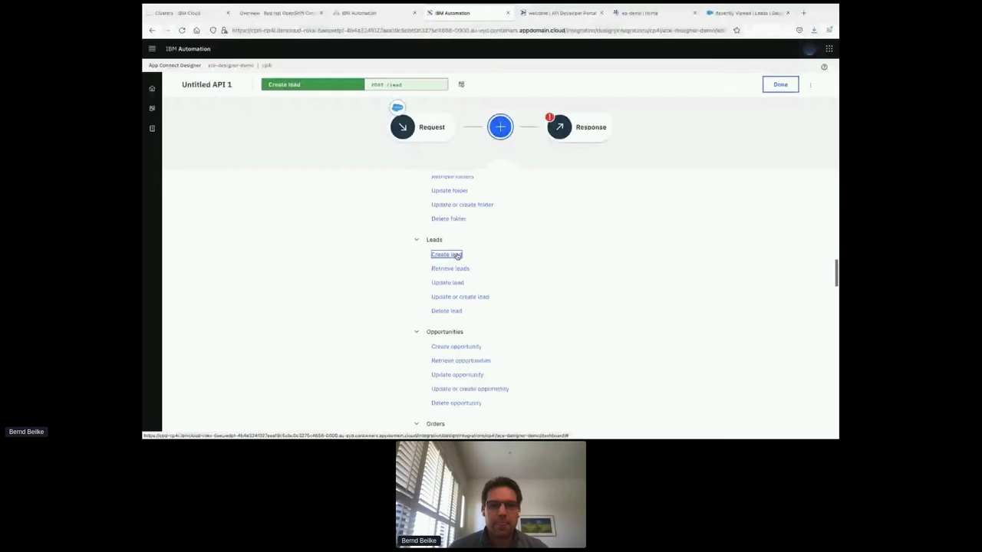
click(446, 254)
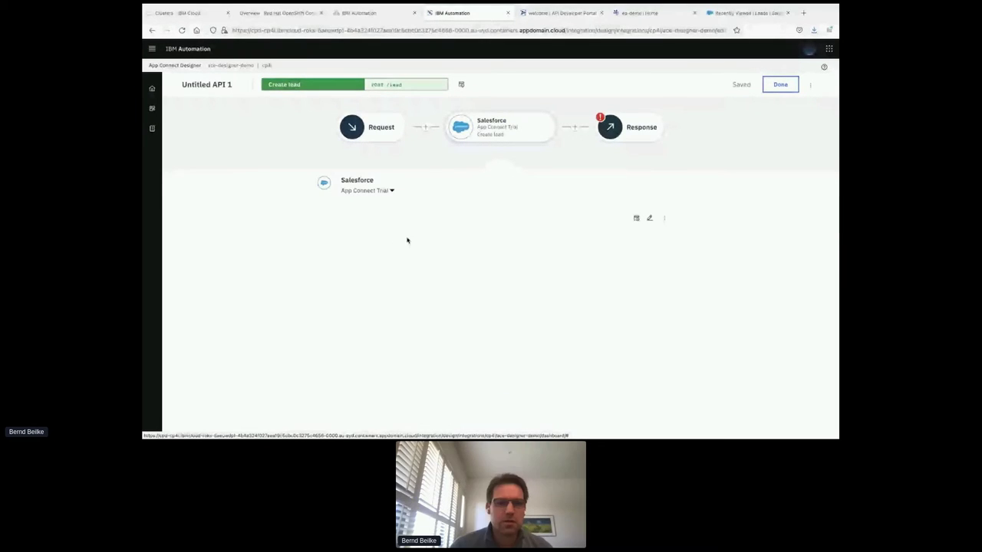
Review the target fields available in the Salesforce Create lead action.
scroll(340, 325, down, 15)
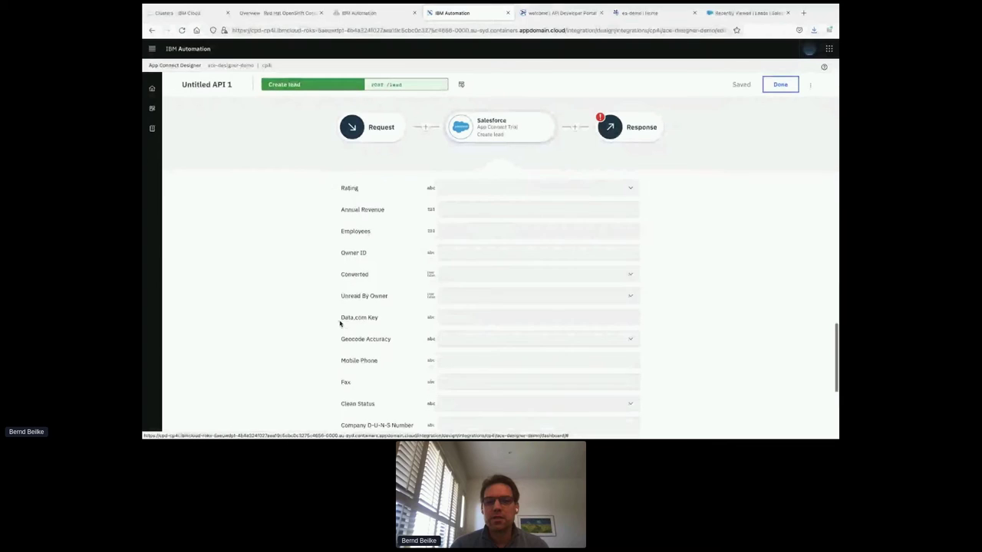
scroll(339, 325, up, 1)
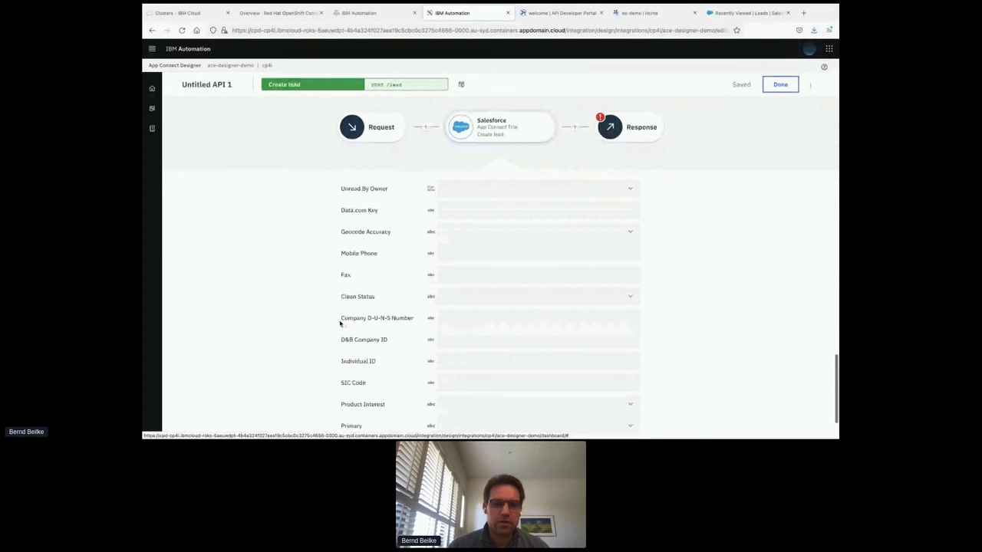
scroll(340, 323, up, 15)
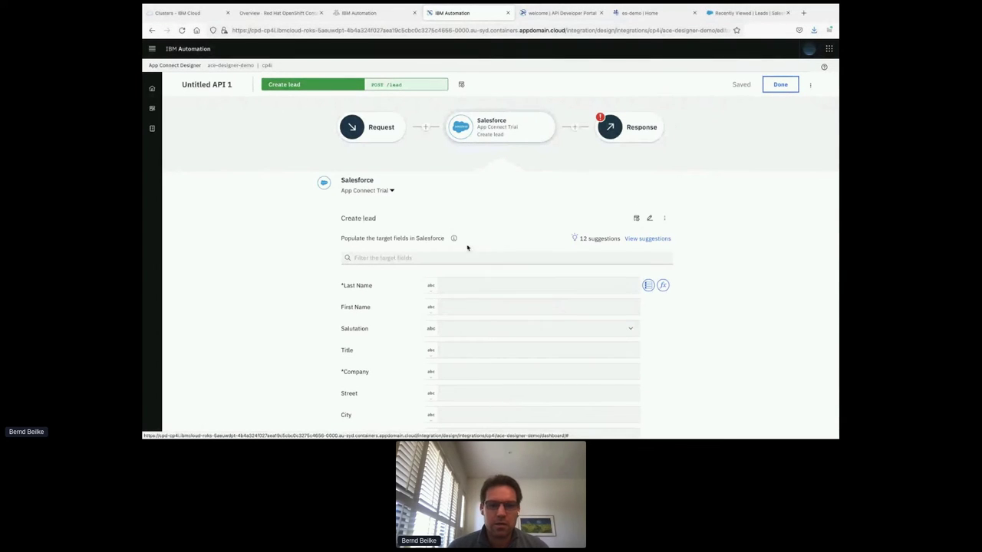
scroll(256, 340, down, 1)
scroll(256, 341, up, 1)
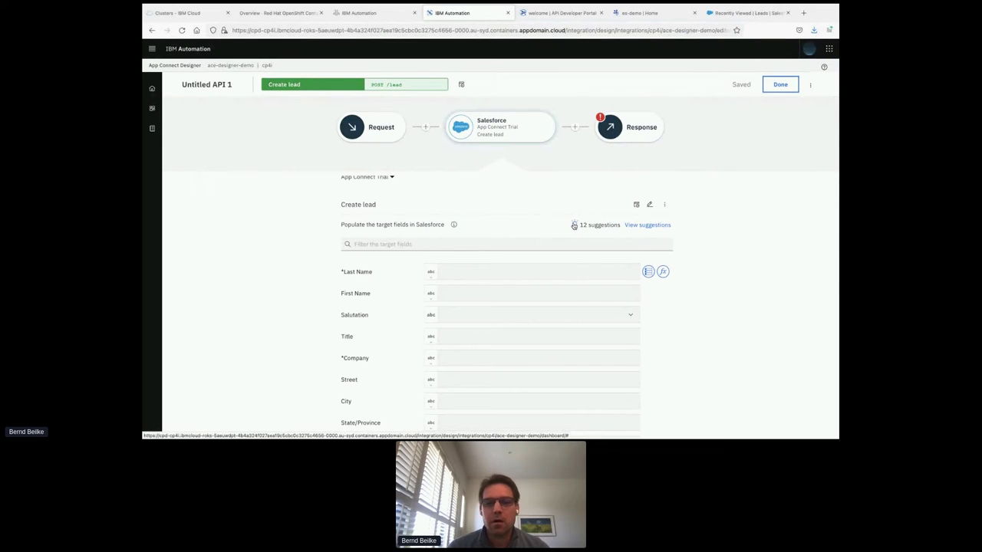
Preview the suggested mappings for the Salesforce lead fields down to Individual ID, and close the preview without applying them.
click(648, 226)
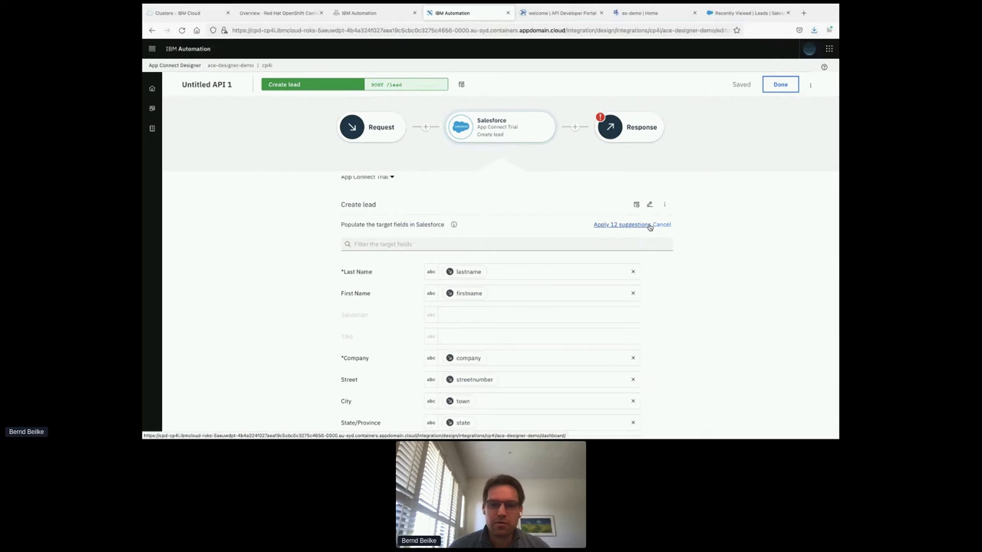
scroll(735, 333, down, 2)
scroll(735, 333, up, 1)
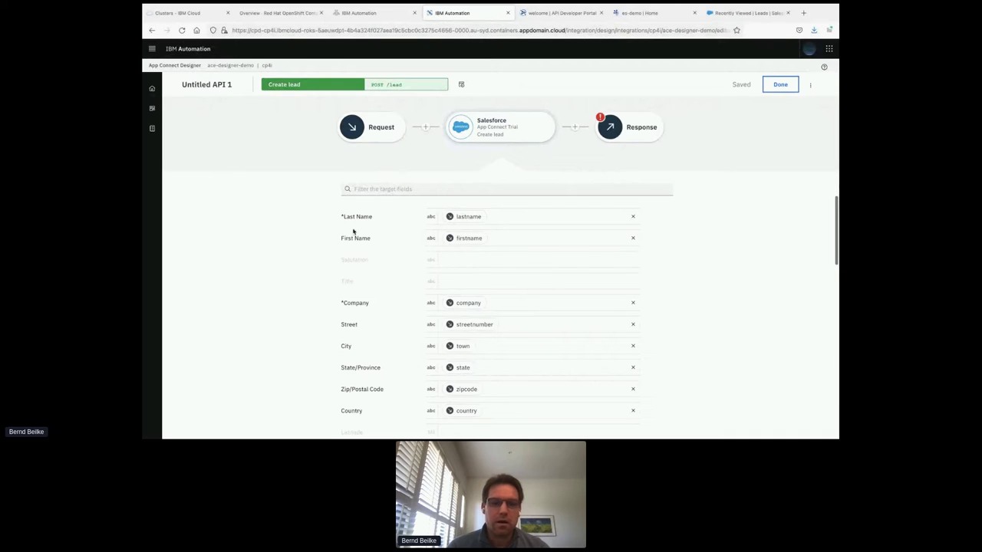
scroll(484, 263, down, 2)
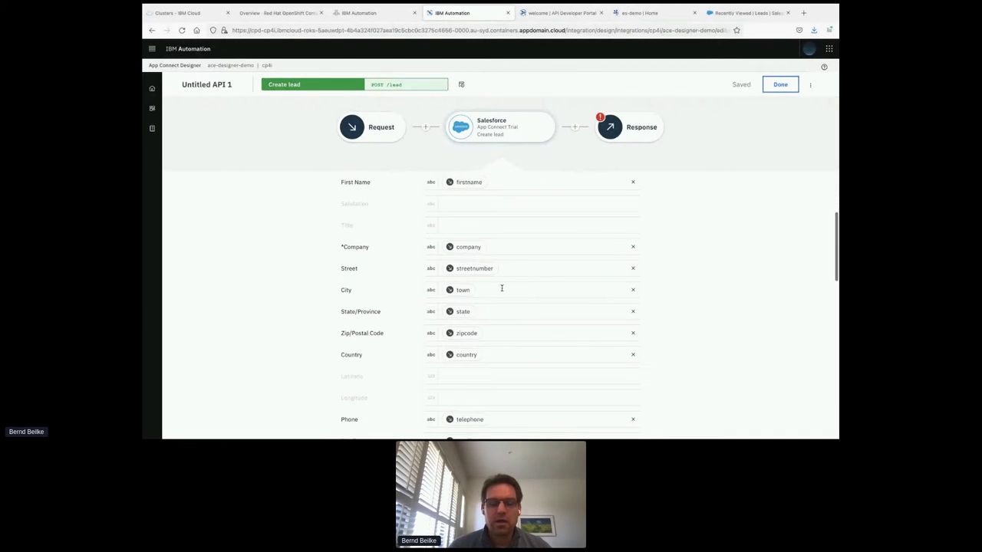
scroll(502, 288, up, 1)
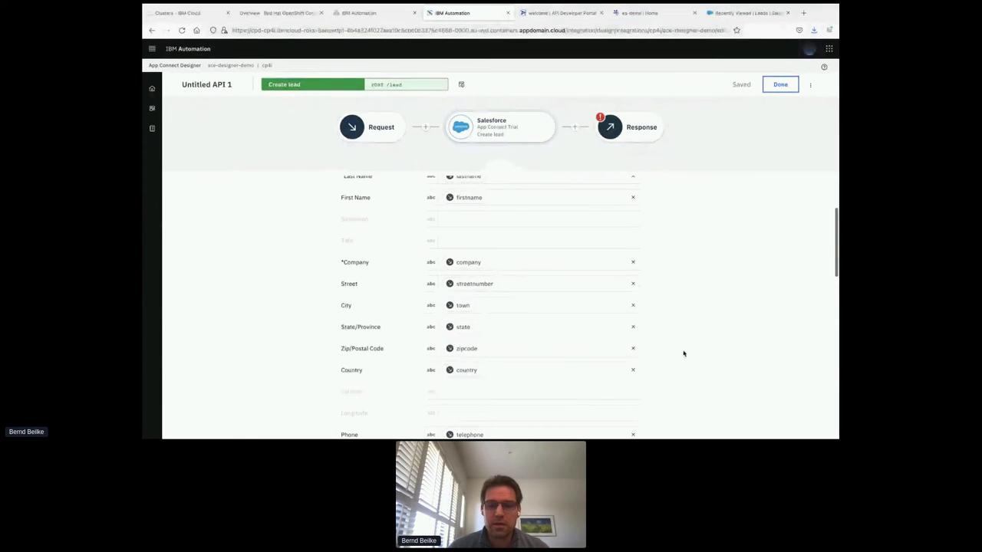
scroll(684, 354, down, 2)
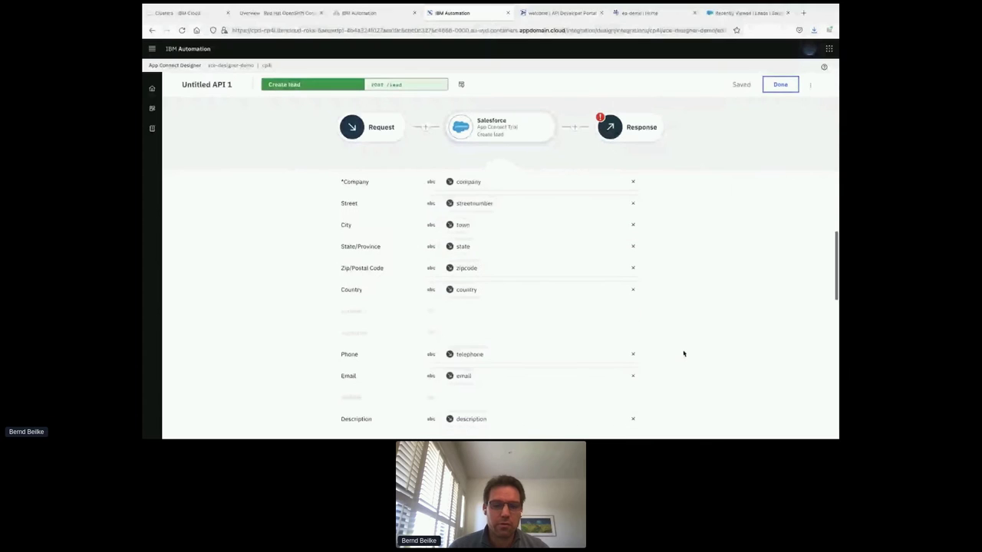
scroll(684, 354, down, 3)
scroll(684, 354, up, 2)
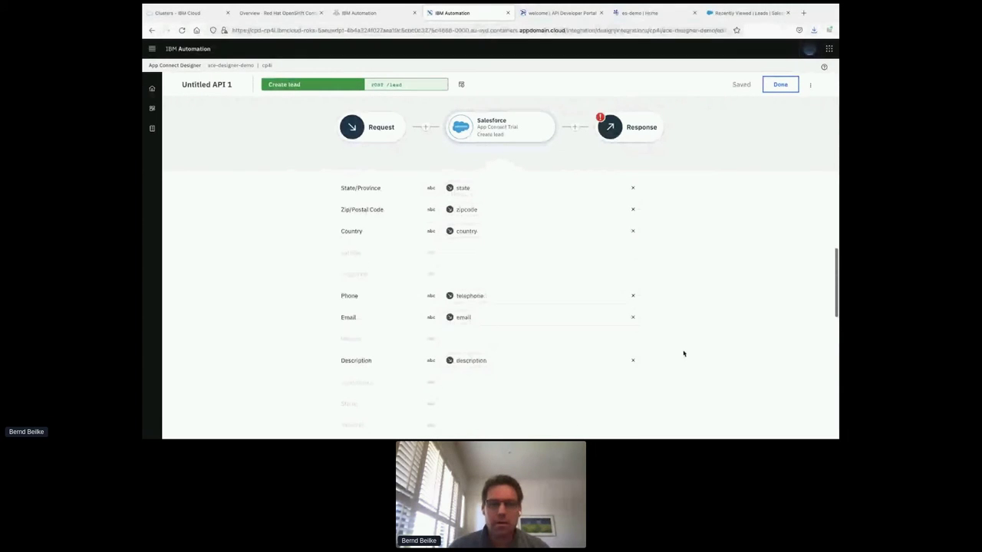
scroll(683, 354, down, 10)
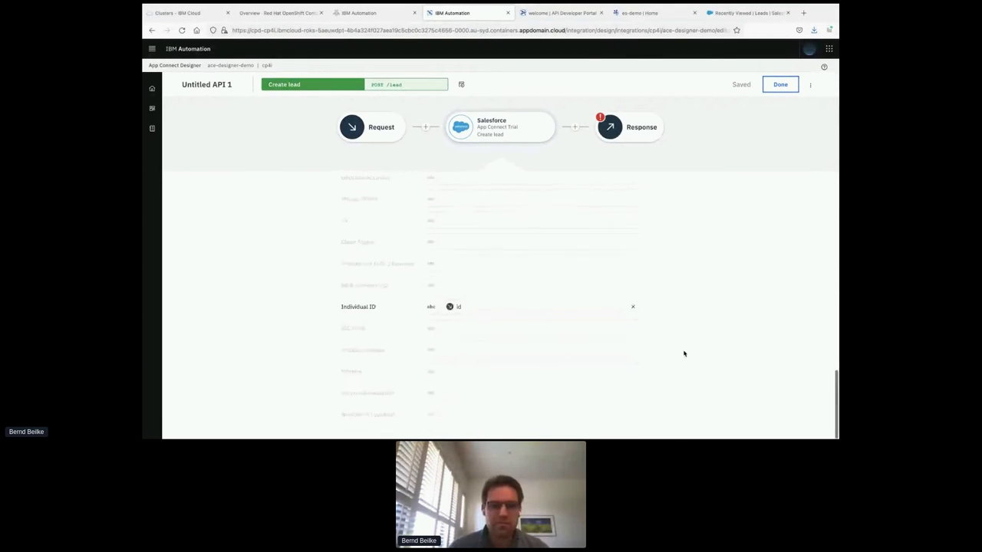
scroll(638, 256, up, 10)
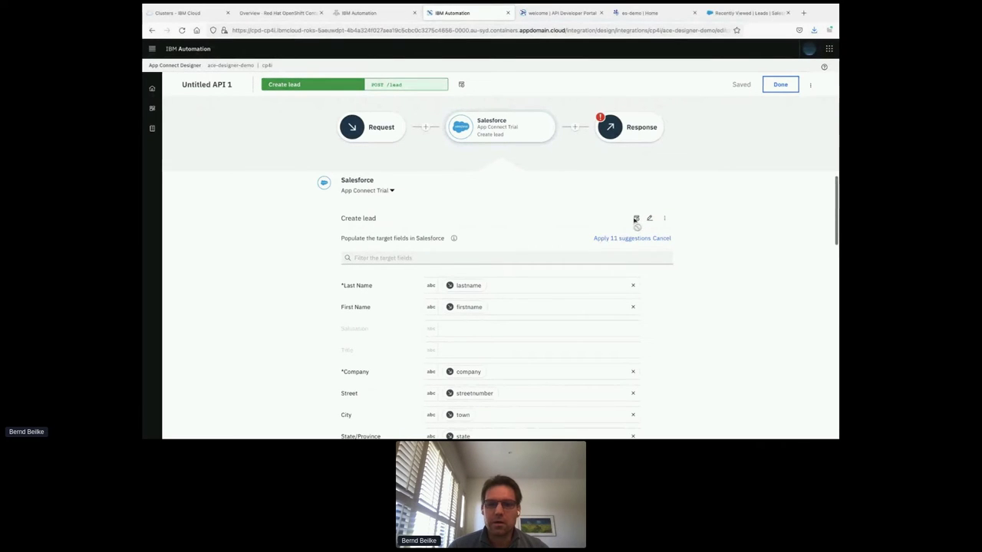
click(662, 238)
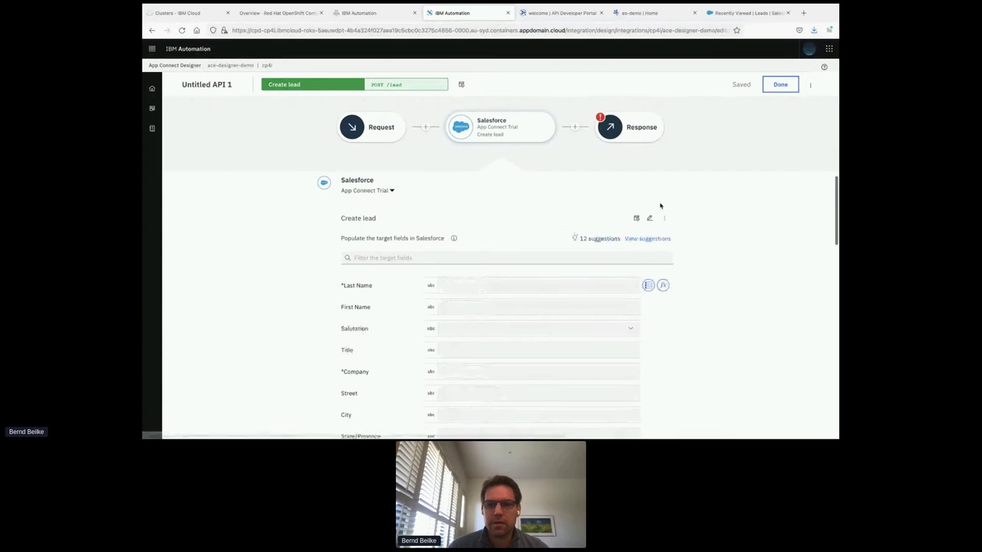
Apply the suggested mappings to the Salesforce lead fields, leaving out the id suggestion for Individual ID.
click(636, 238)
scroll(568, 305, down, 5)
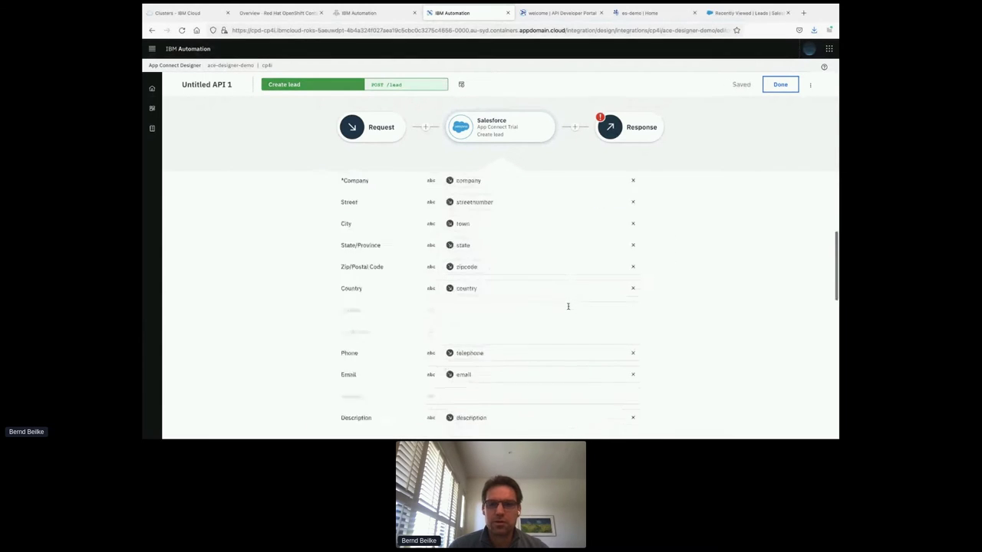
scroll(569, 306, down, 5)
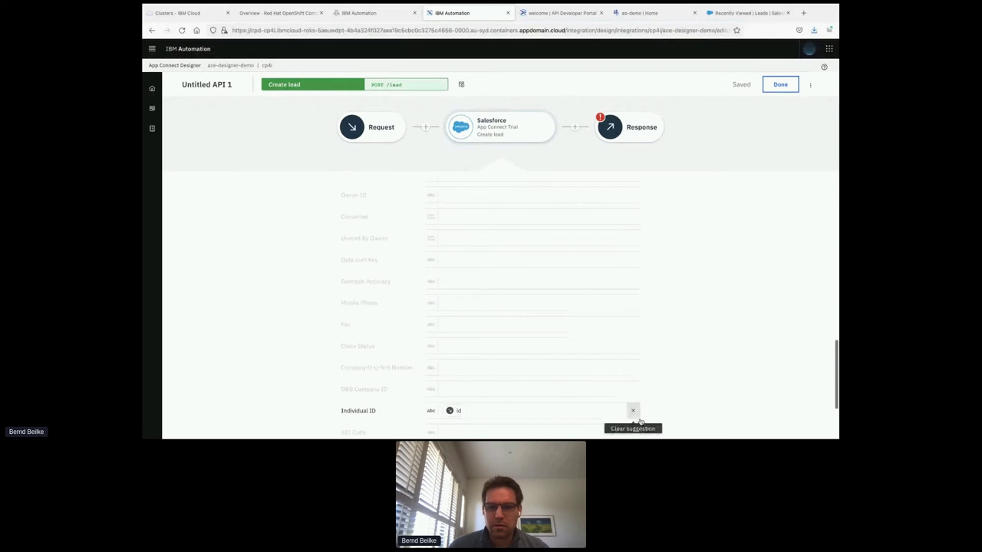
scroll(680, 277, up, 10)
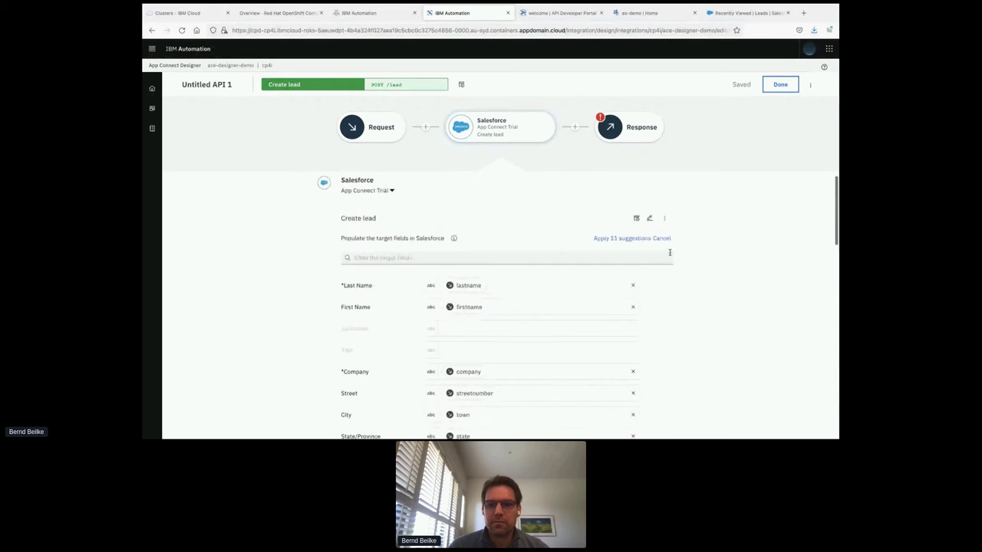
click(614, 238)
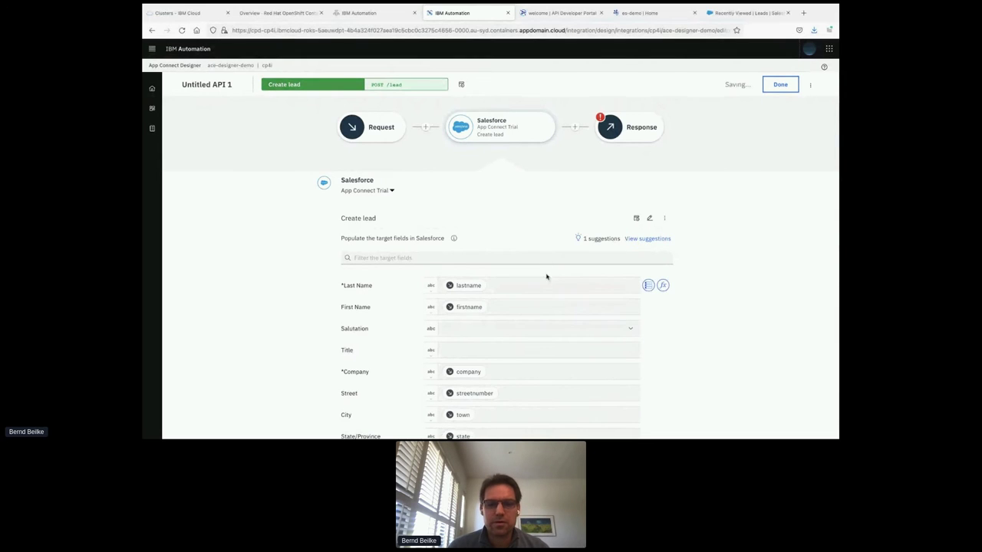
Run a test of the Salesforce Create lead action against the connected account.
scroll(544, 303, down, 1)
scroll(544, 303, up, 1)
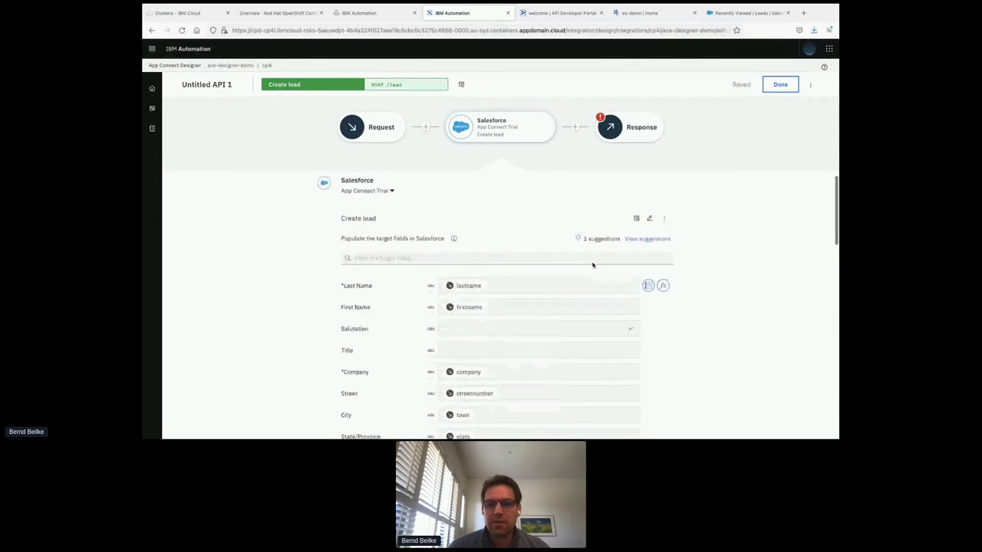
click(636, 219)
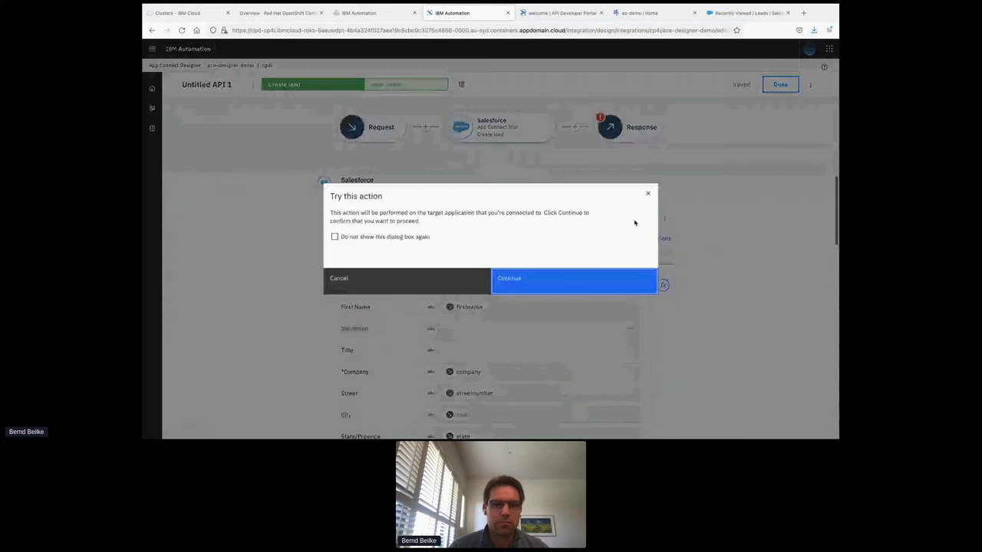
click(537, 278)
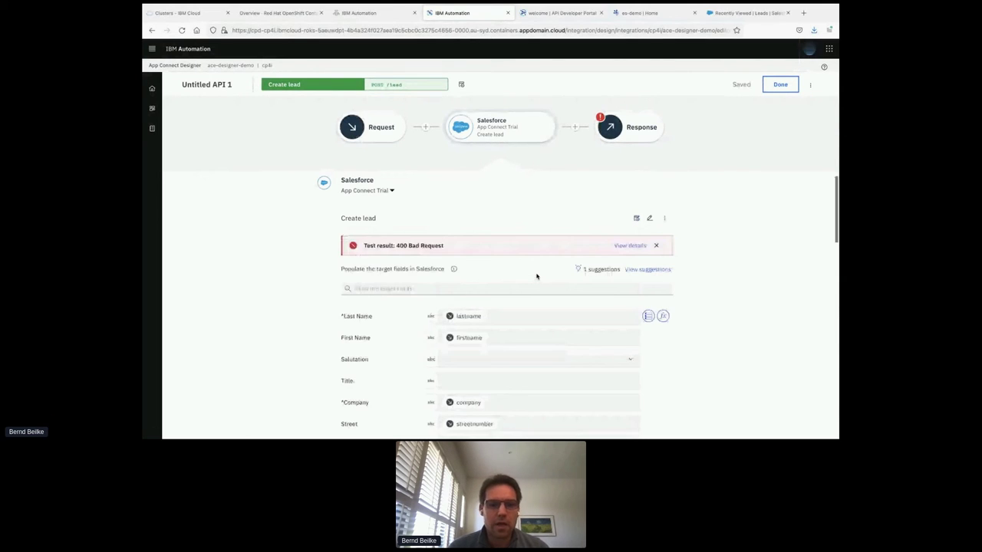
Open the details of the test result and read the full output message.
click(632, 246)
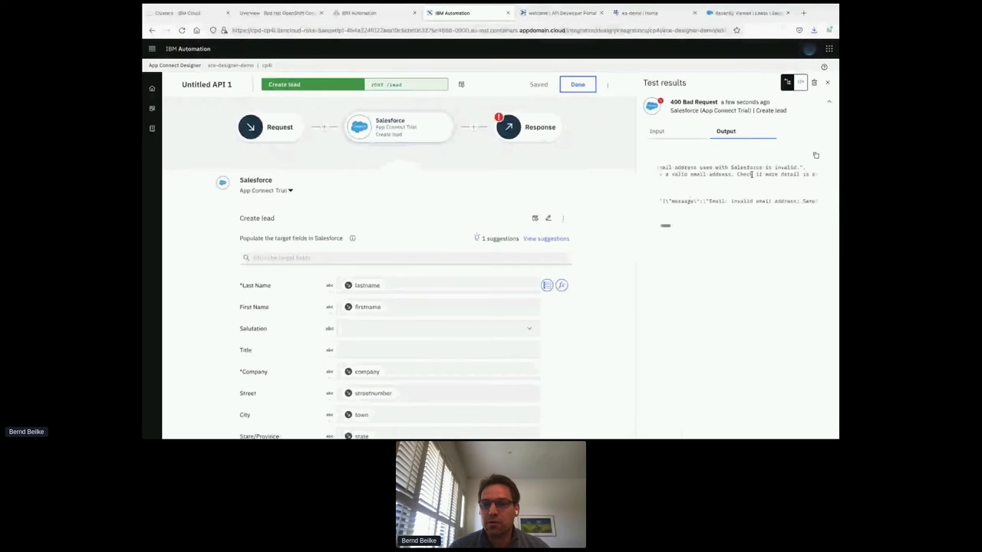
scroll(751, 174, right, 2)
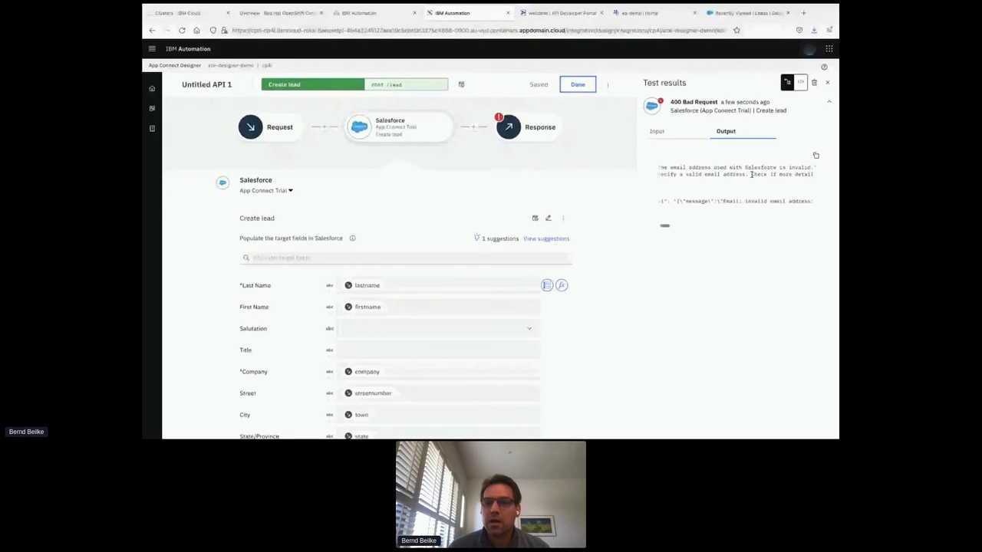
scroll(752, 174, right, 2)
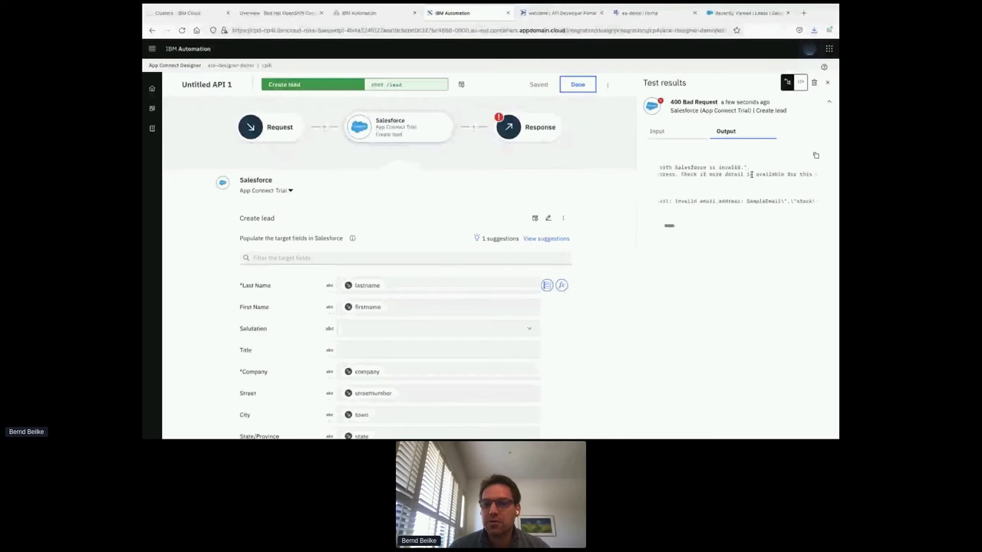
scroll(754, 199, left, 3)
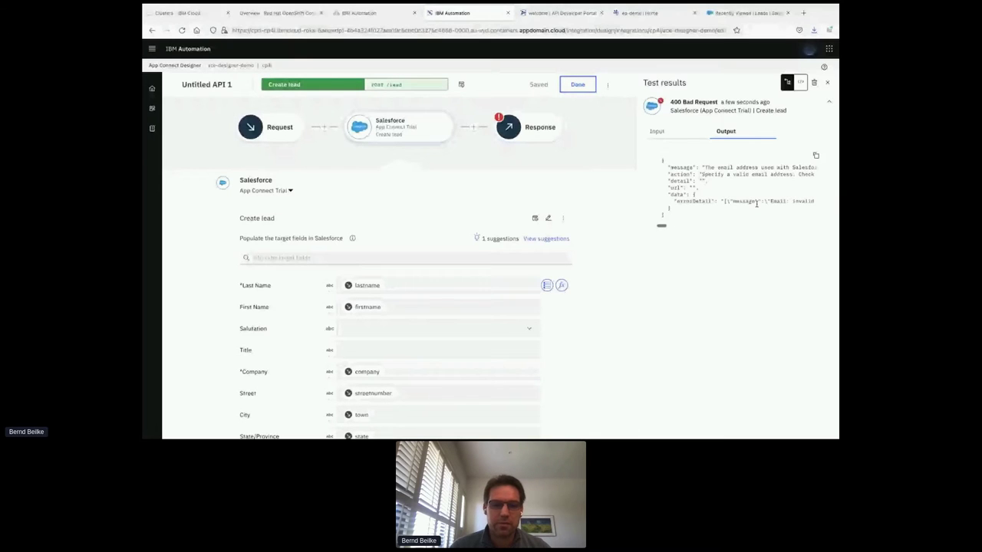
Regenerate the sample data for the request body parameters' object used by the Create lead action.
scroll(605, 321, down, 1)
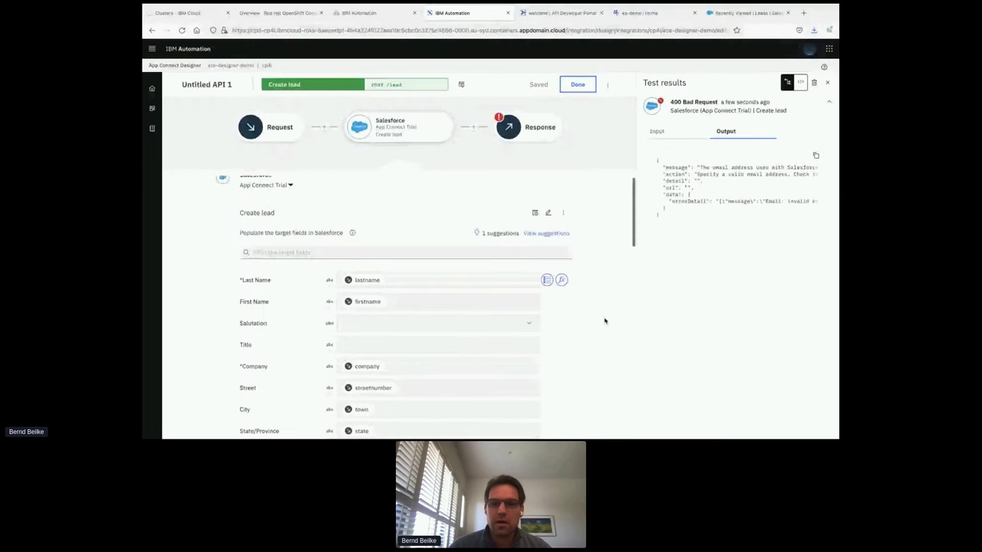
click(548, 218)
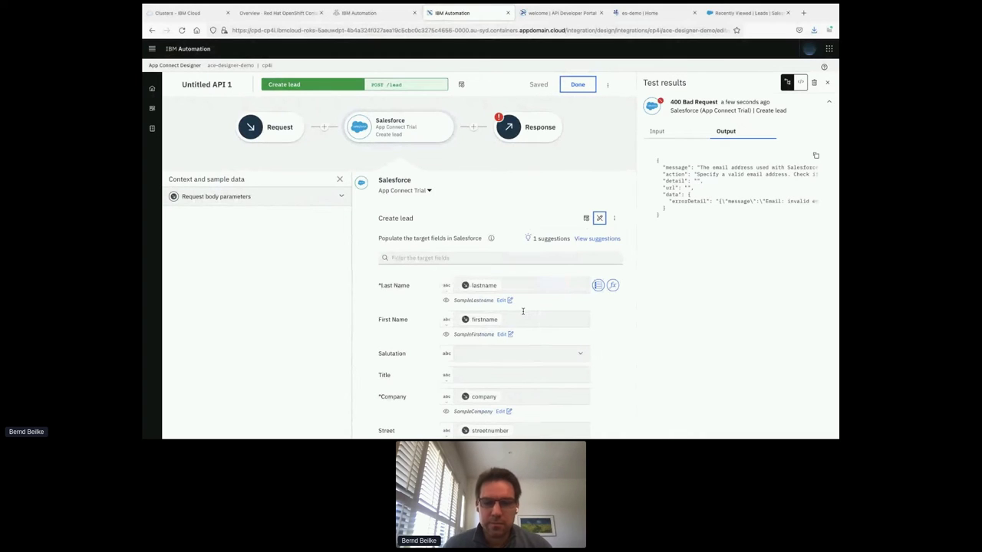
click(342, 200)
click(172, 217)
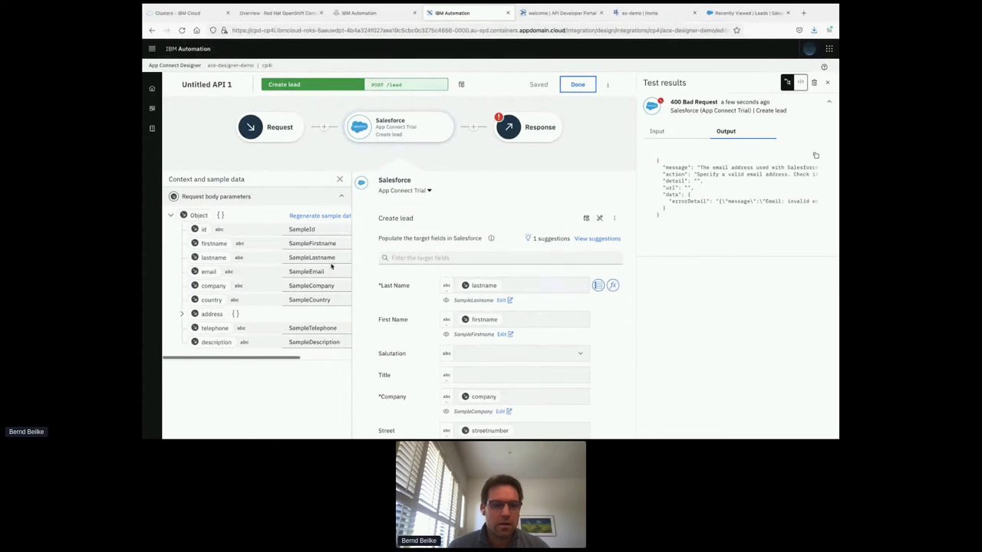
click(328, 221)
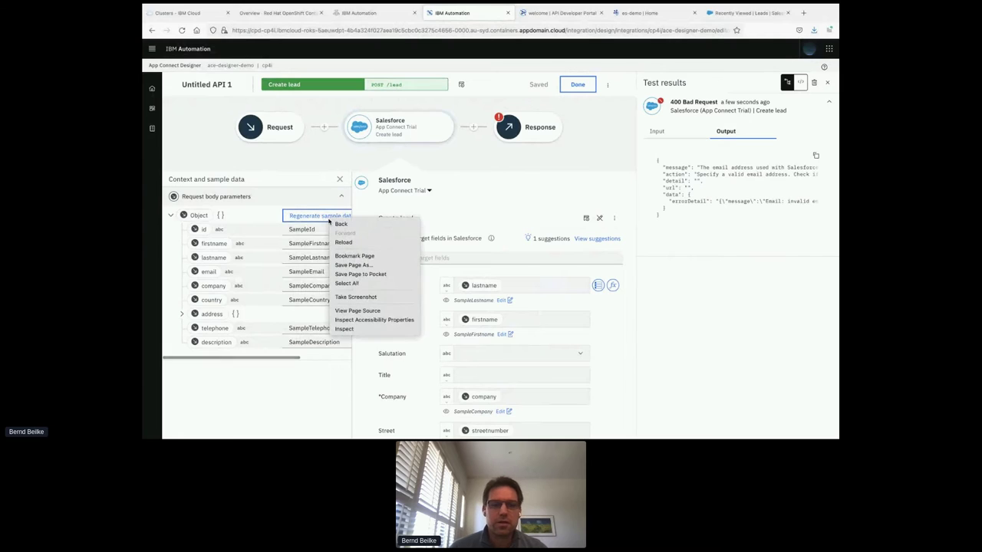
click(307, 218)
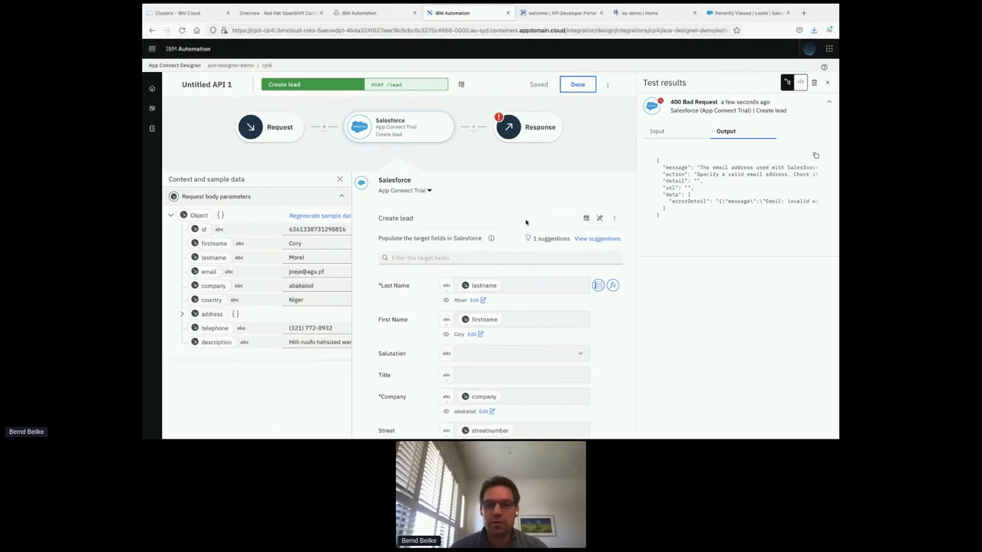
Run the Salesforce Create lead test again with the regenerated sample data, and close the sample data view.
click(586, 219)
click(519, 285)
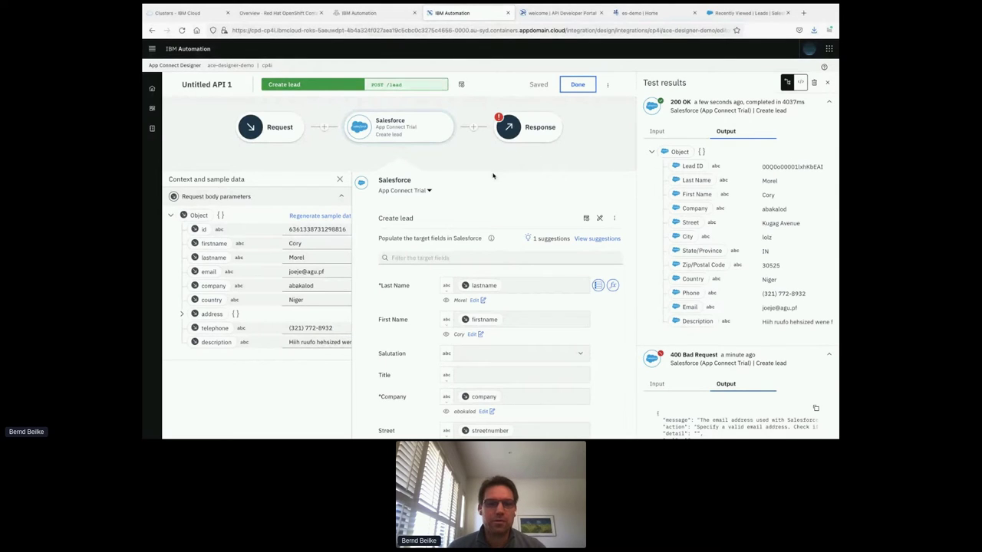
click(340, 179)
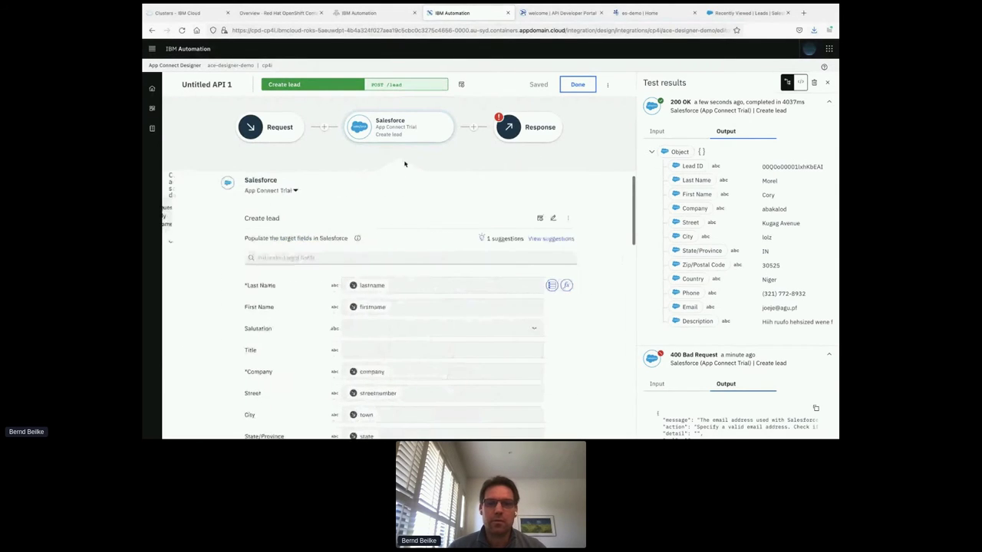
Map the response body's id to the Salesforce Lead ID, then close the test results and finish editing the flow.
click(528, 134)
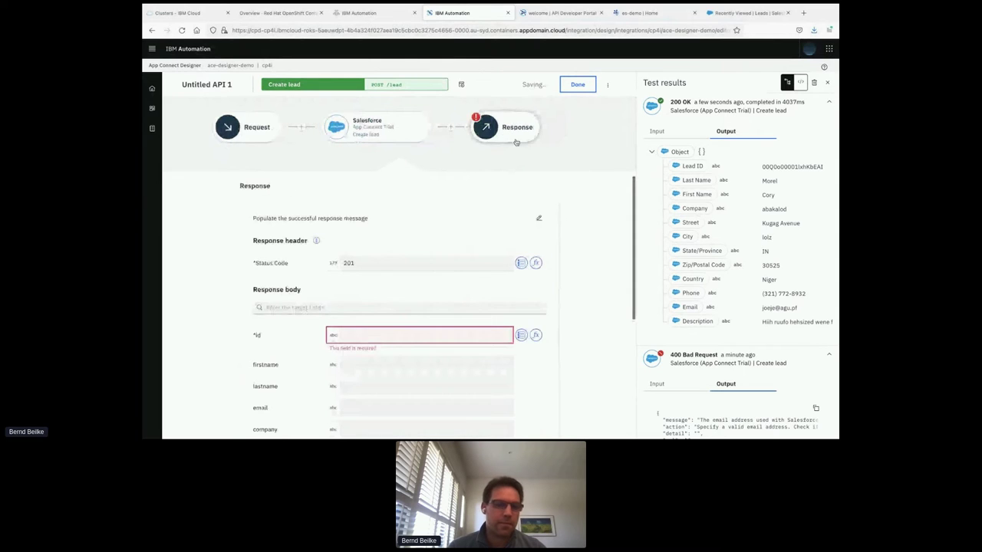
scroll(375, 309, down, 1)
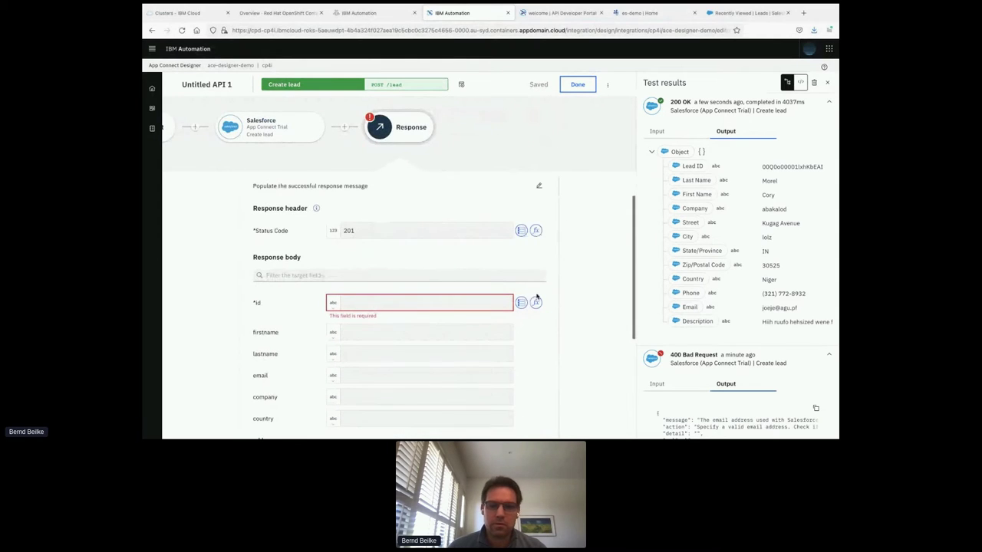
click(520, 304)
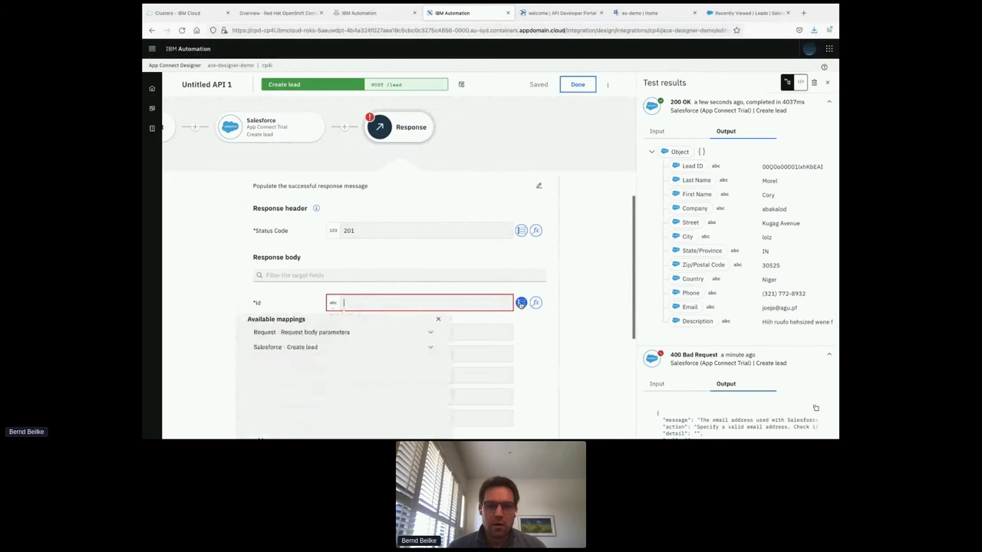
click(430, 347)
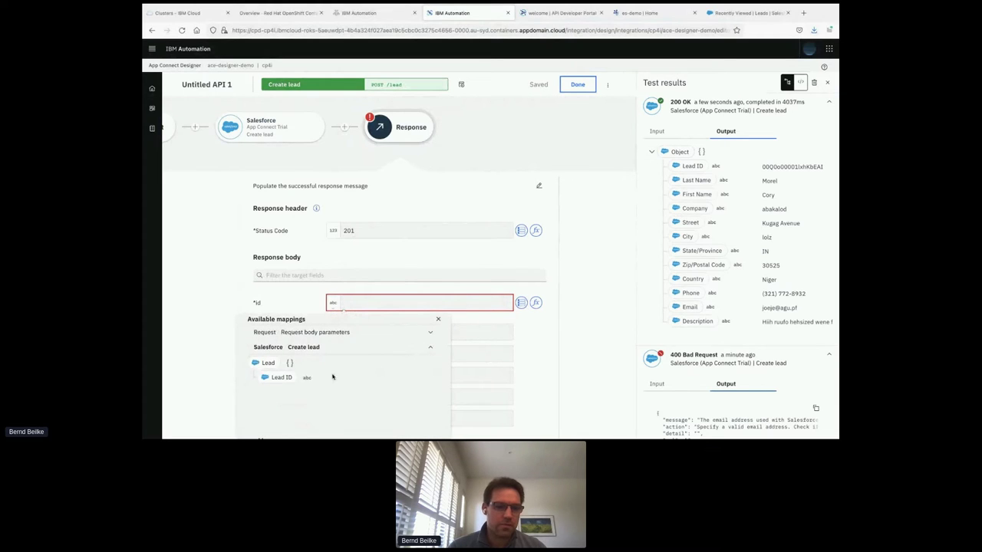
click(276, 377)
scroll(434, 256, up, 1)
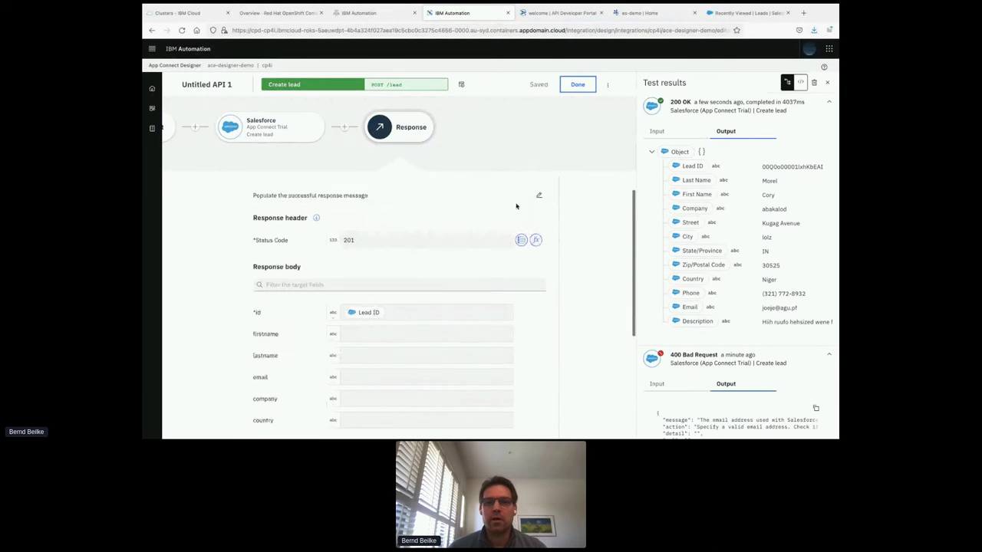
click(827, 82)
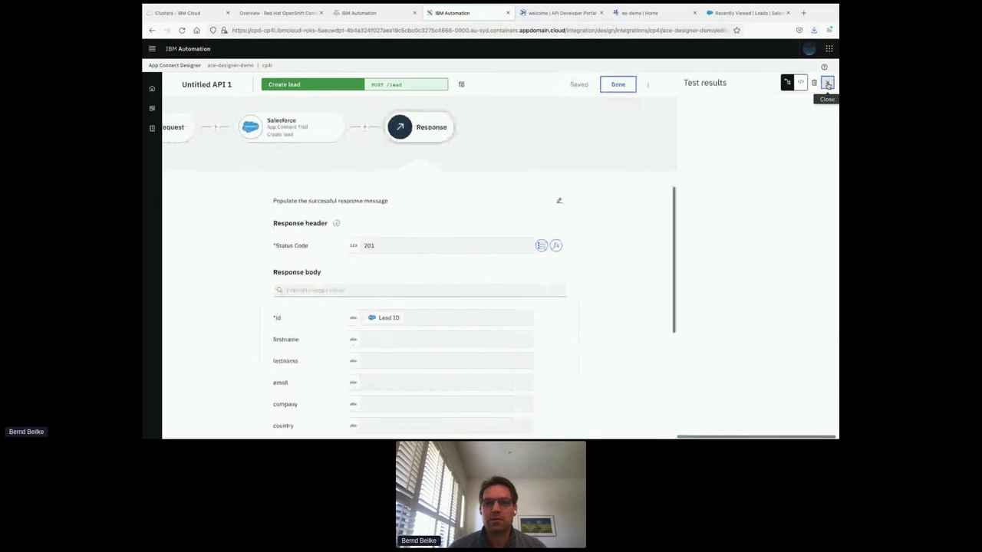
click(790, 83)
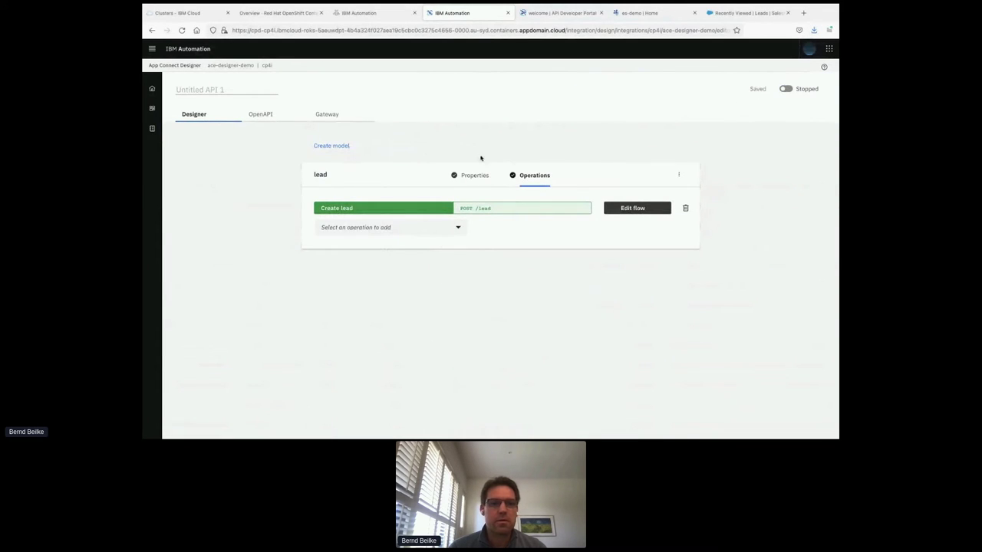
Rename the API flow as "salesforce id from web".
triple_click(223, 89)
text(sal)
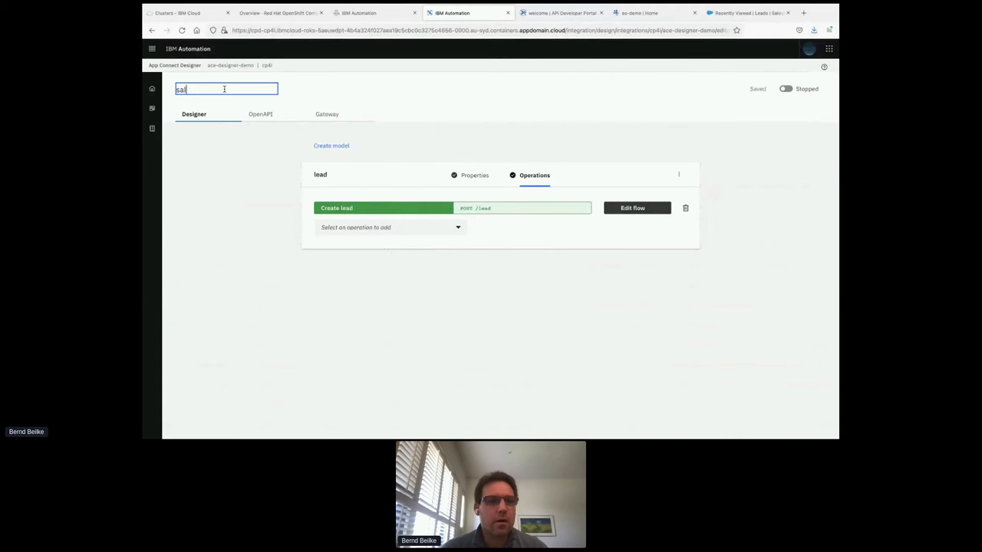
text(esforce )
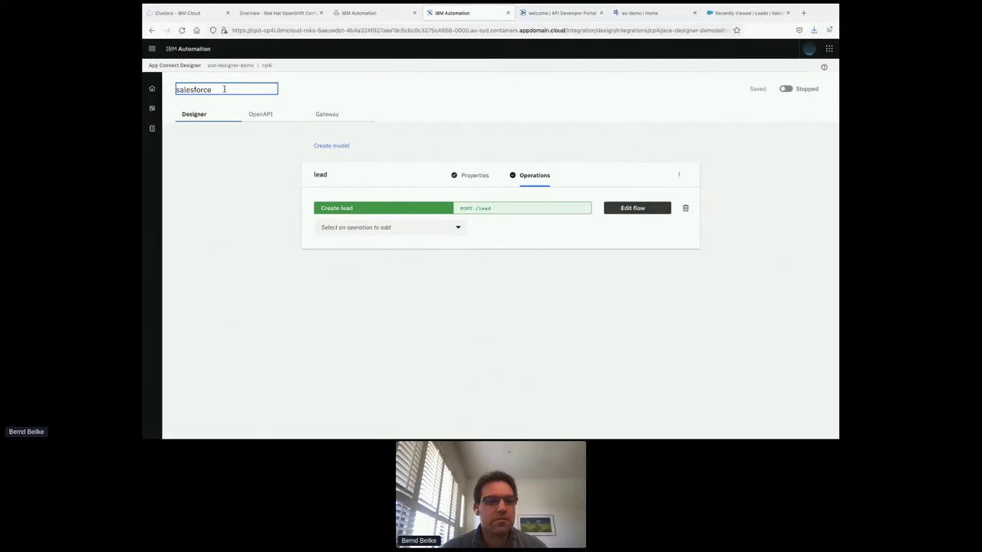
text(id from web)
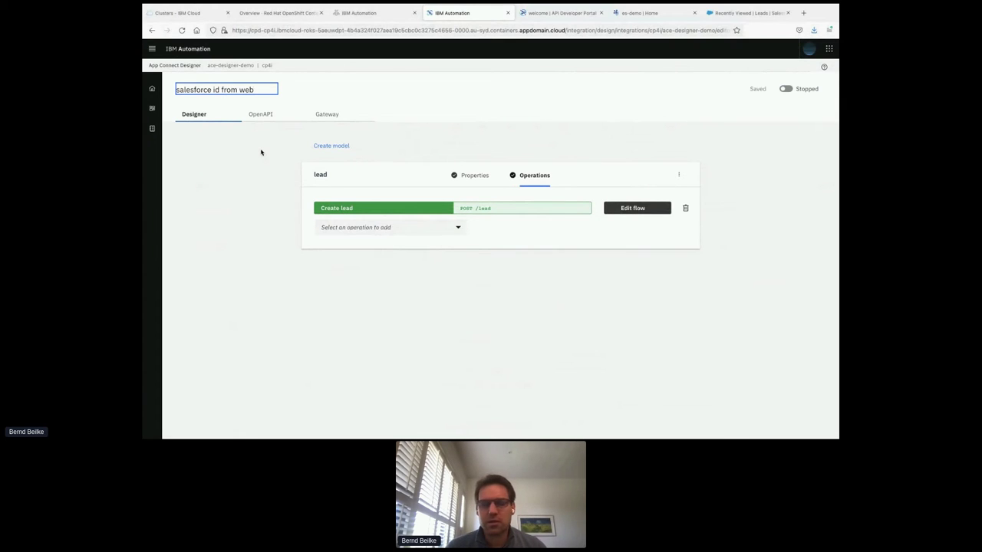
Examine the generated OpenAPI definition, expanding the /lead path down to its POST operation.
click(259, 115)
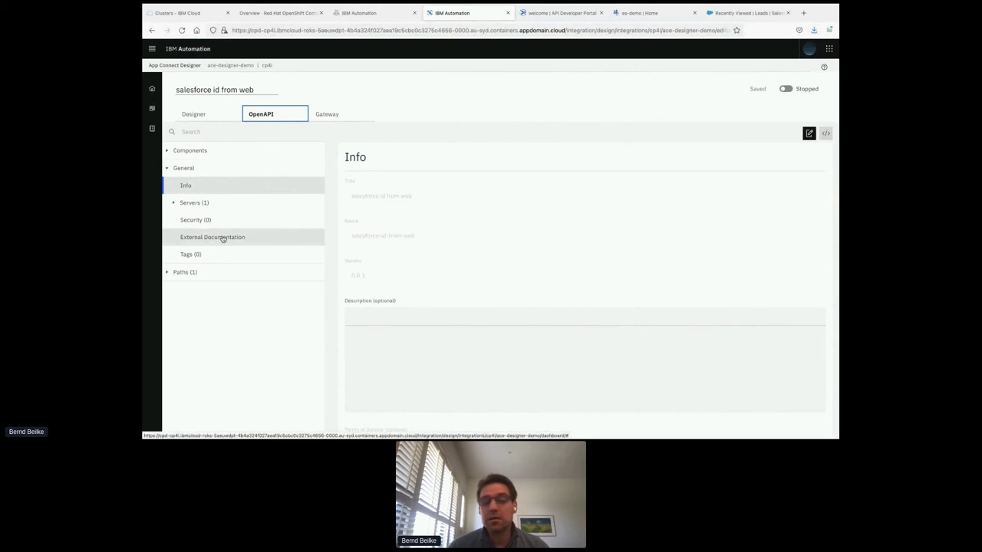
click(167, 273)
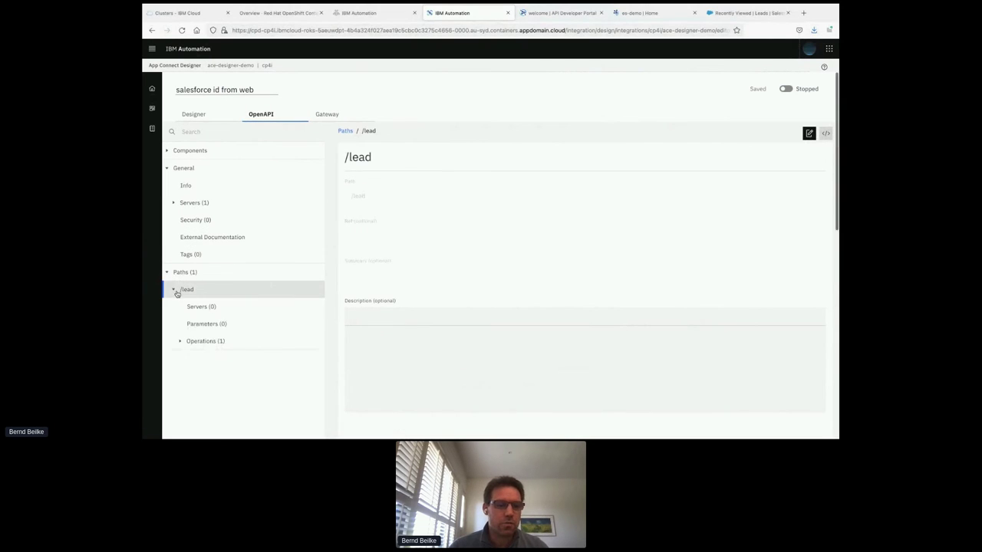
click(181, 341)
click(186, 361)
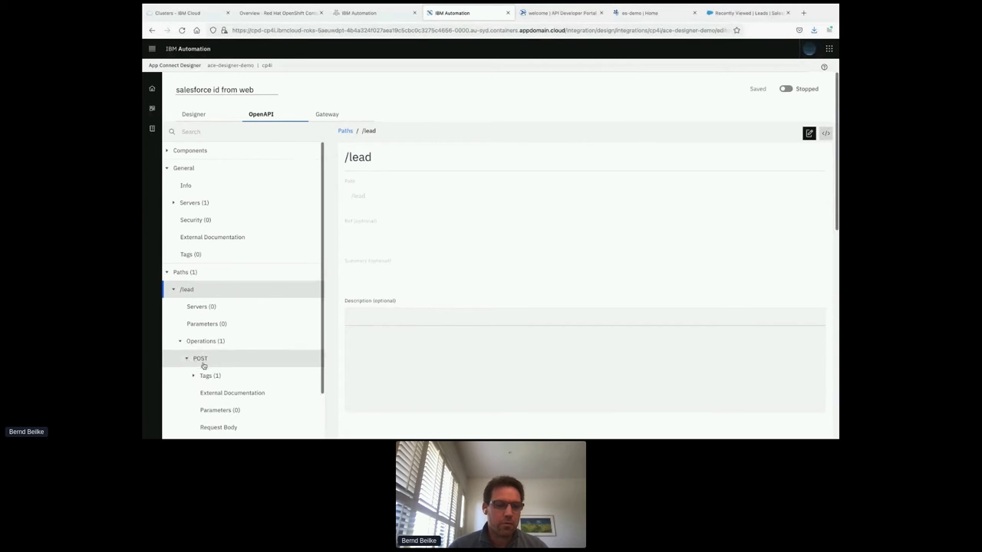
scroll(213, 361, down, 1)
scroll(214, 365, up, 1)
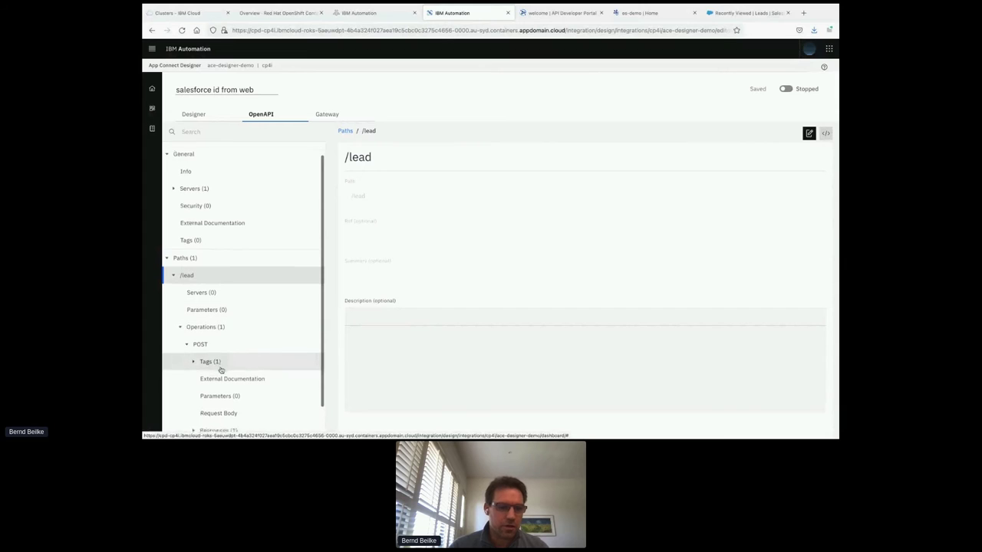
scroll(219, 366, down, 1)
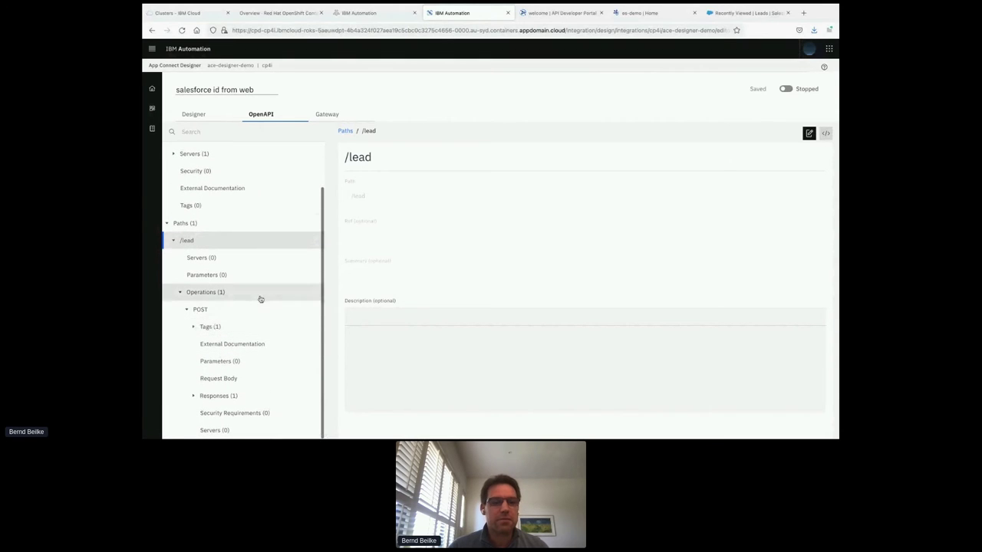
scroll(259, 299, up, 2)
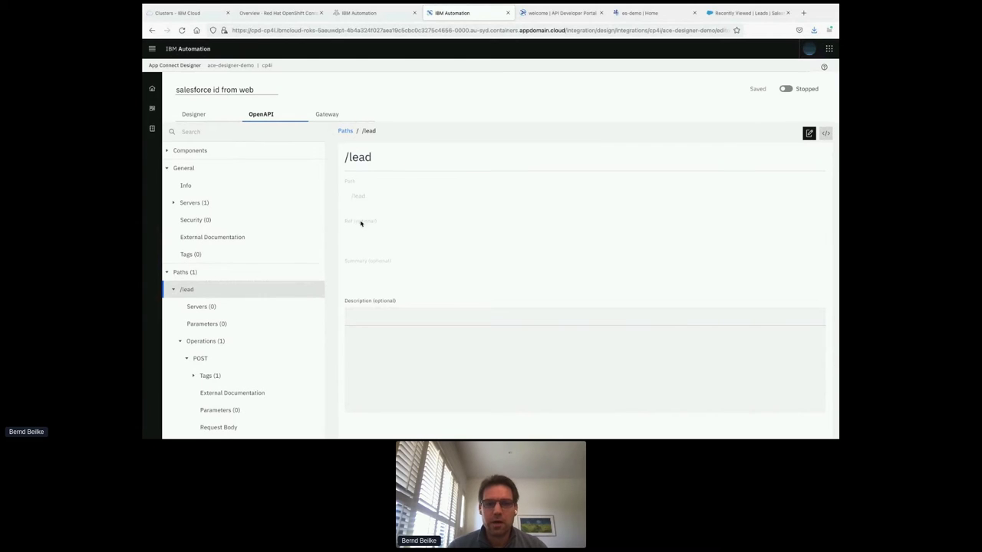
click(809, 133)
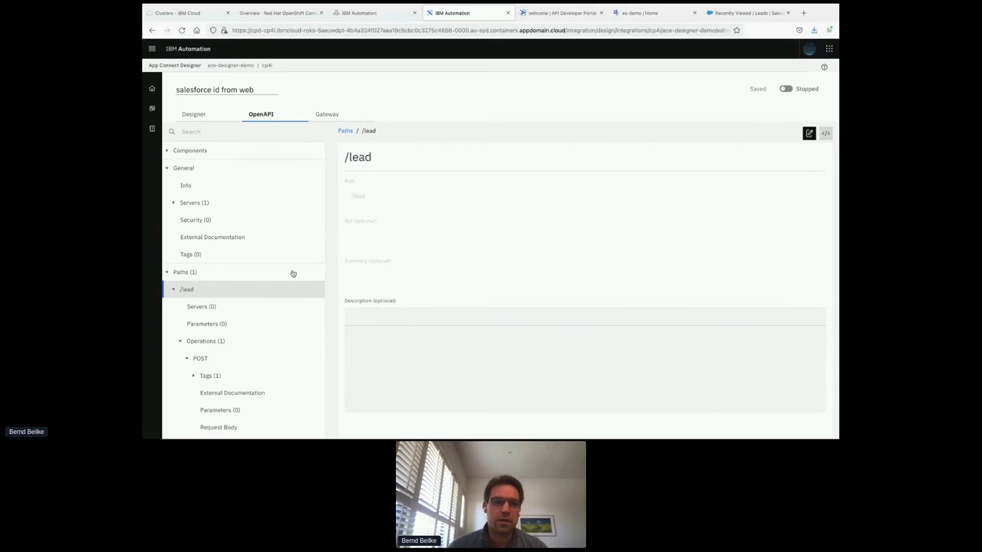
Add a Rate limit policy ahead of Invoke flow in the API's gateway policies.
click(325, 117)
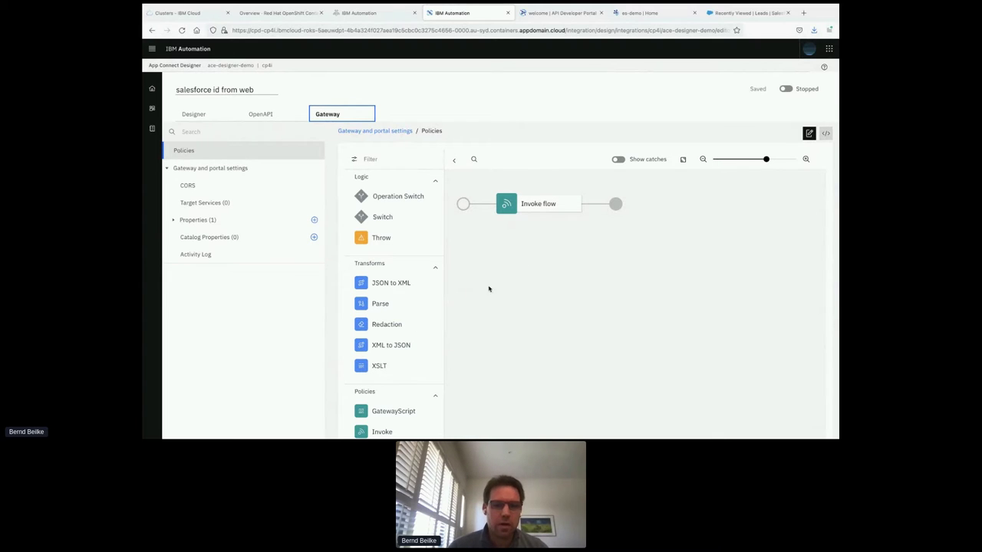
scroll(381, 315, down, 1)
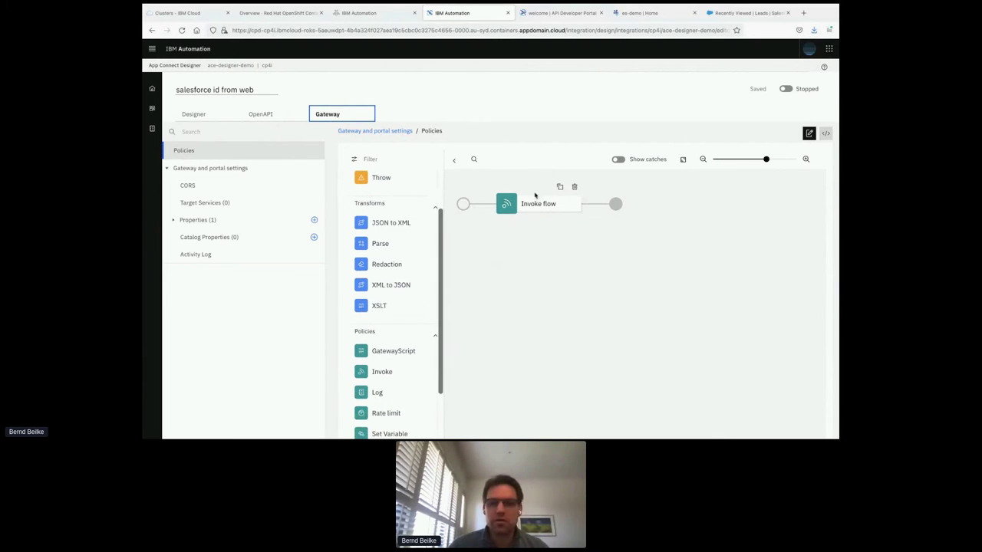
scroll(384, 320, down, 3)
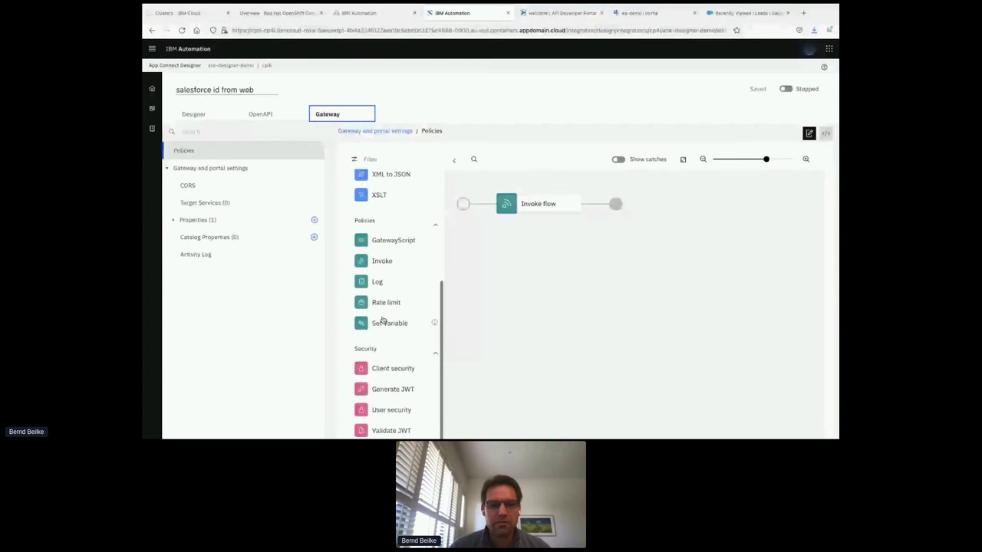
drag(361, 304, 485, 205)
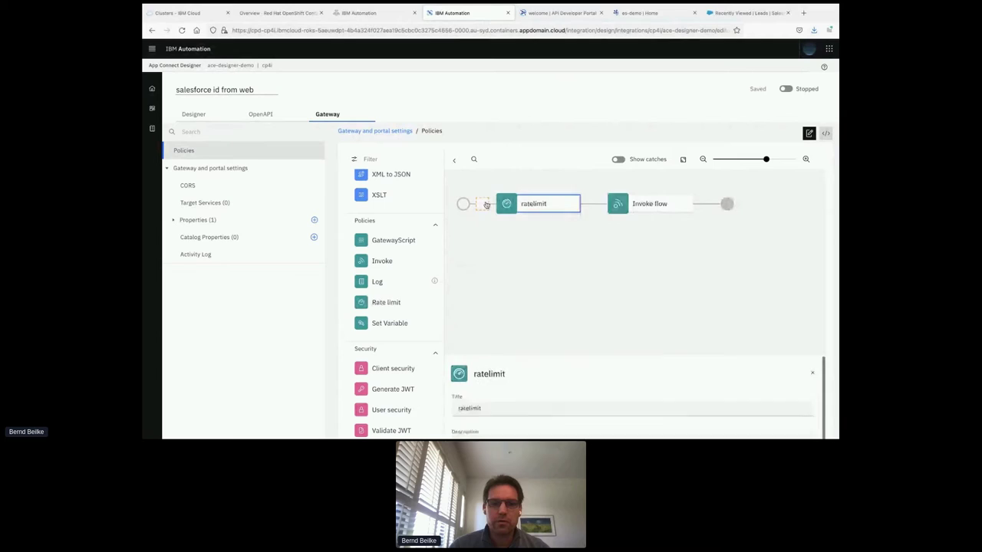
Title the rate limit policy "limit requests" and choose Plan Default as its source.
double_click(491, 366)
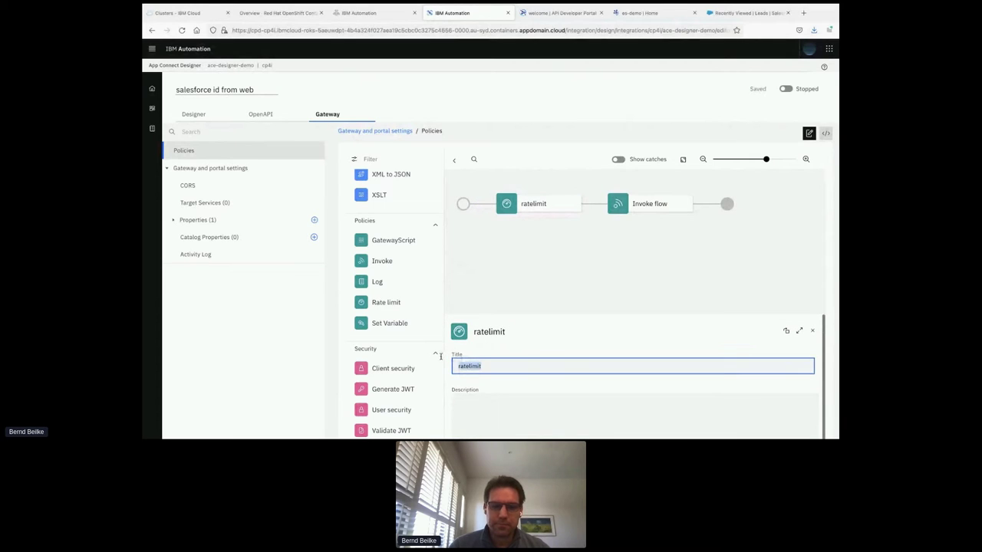
text(limit re)
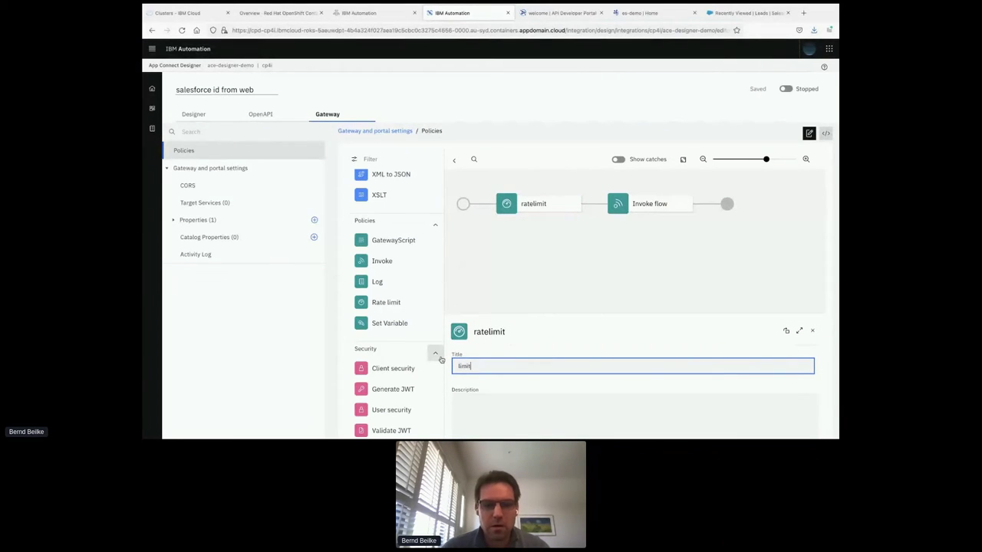
text(quests)
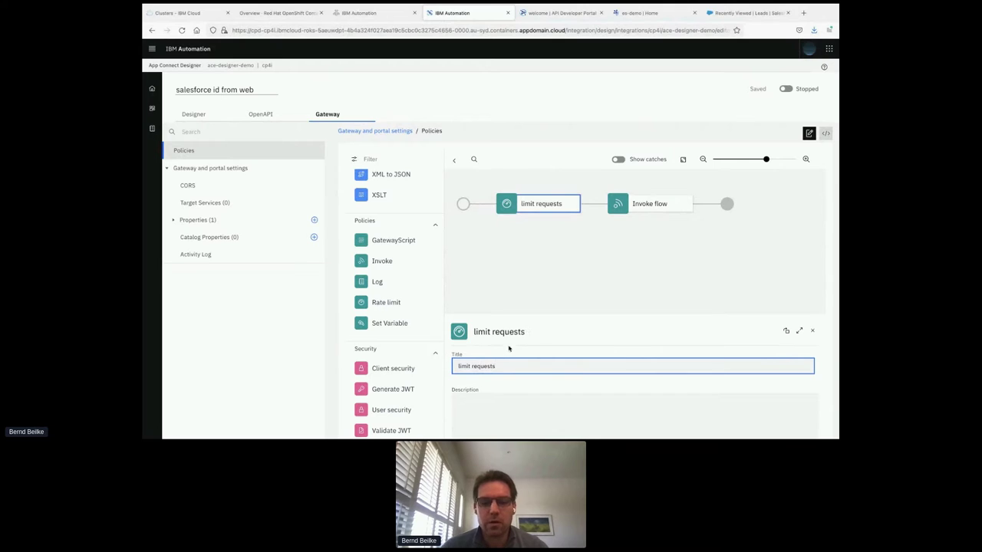
scroll(560, 405, down, 1)
scroll(559, 405, down, 2)
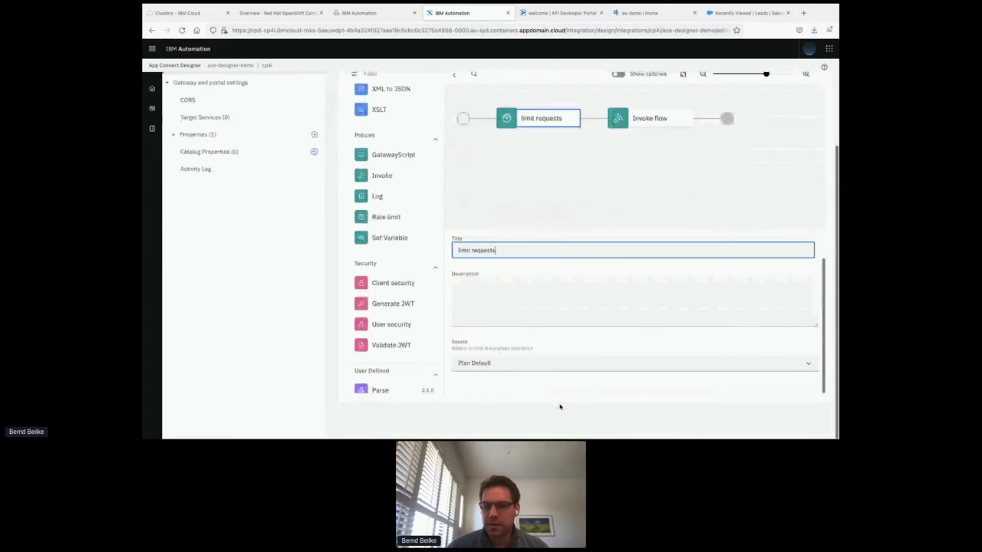
click(503, 365)
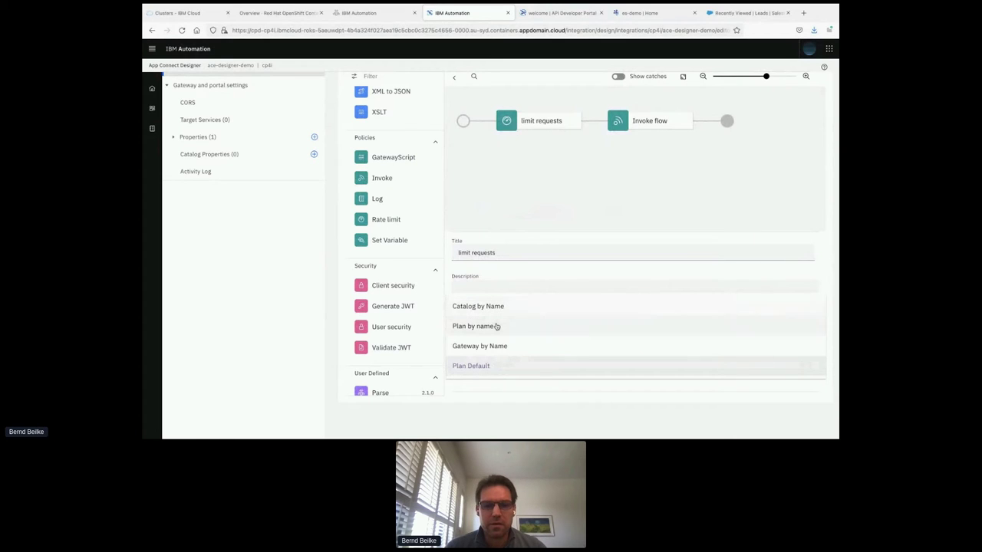
click(470, 367)
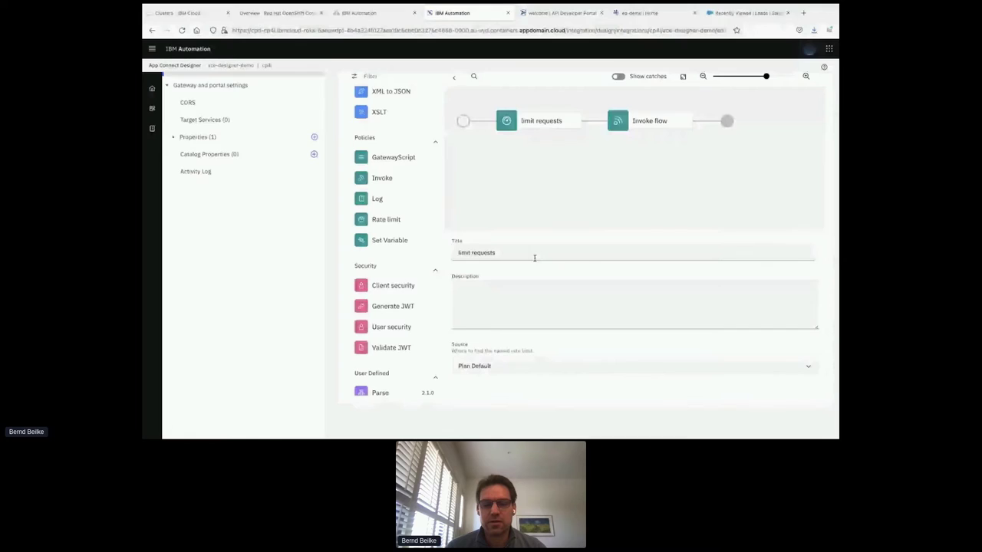
scroll(537, 245, up, 2)
scroll(546, 230, down, 1)
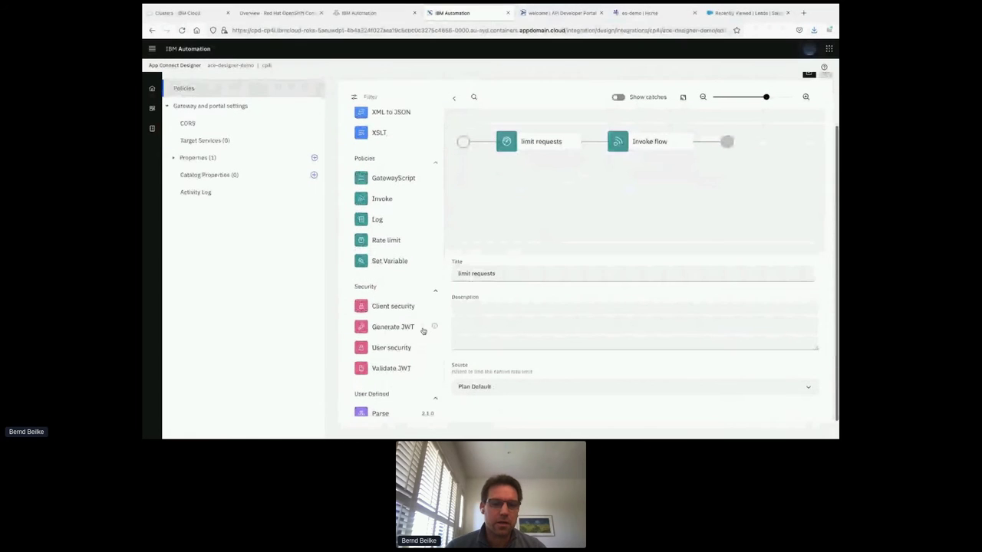
Start the "salesforce id from web" API flow.
scroll(422, 331, down, 1)
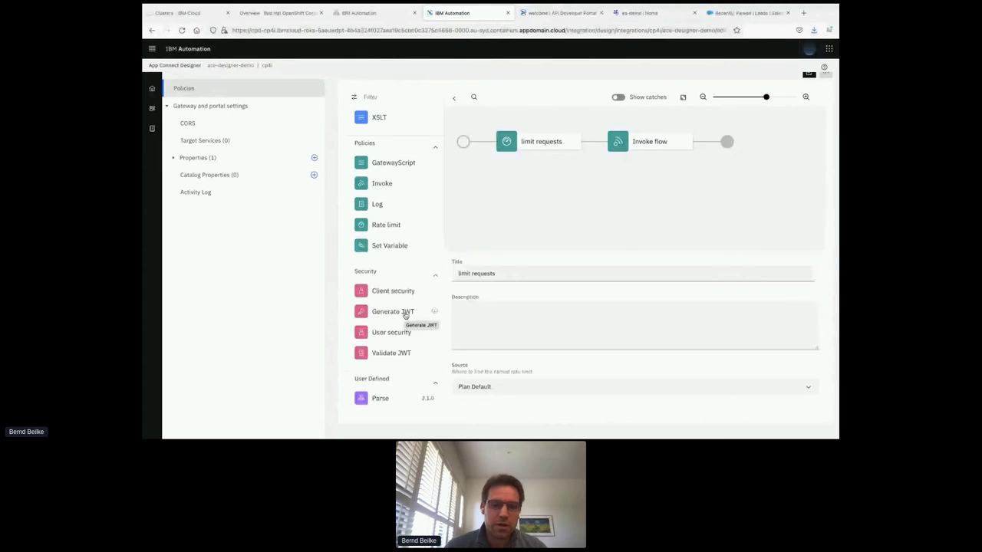
scroll(395, 326, down, 1)
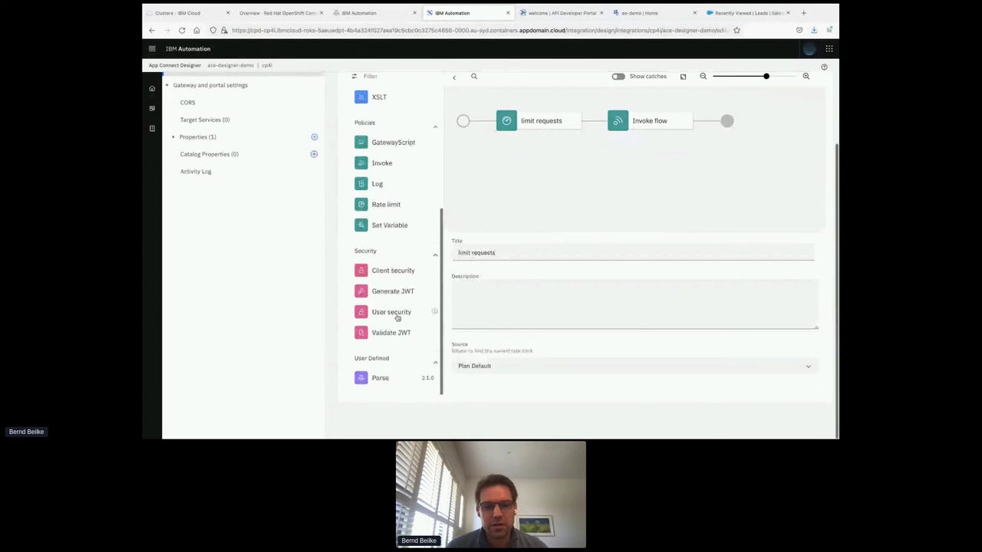
scroll(398, 318, up, 6)
scroll(559, 184, up, 4)
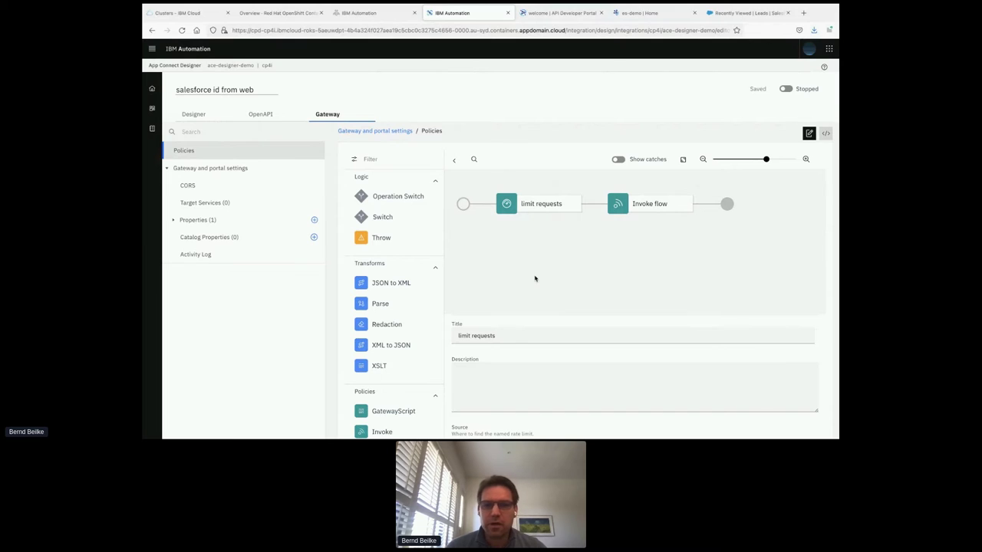
click(787, 89)
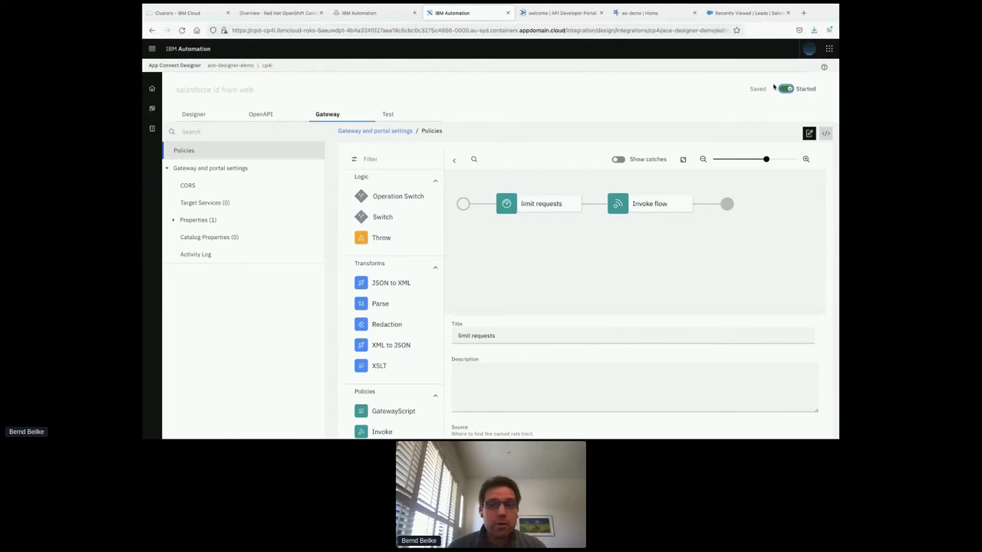
Open the POST /lead operation in the started API's test view.
click(389, 115)
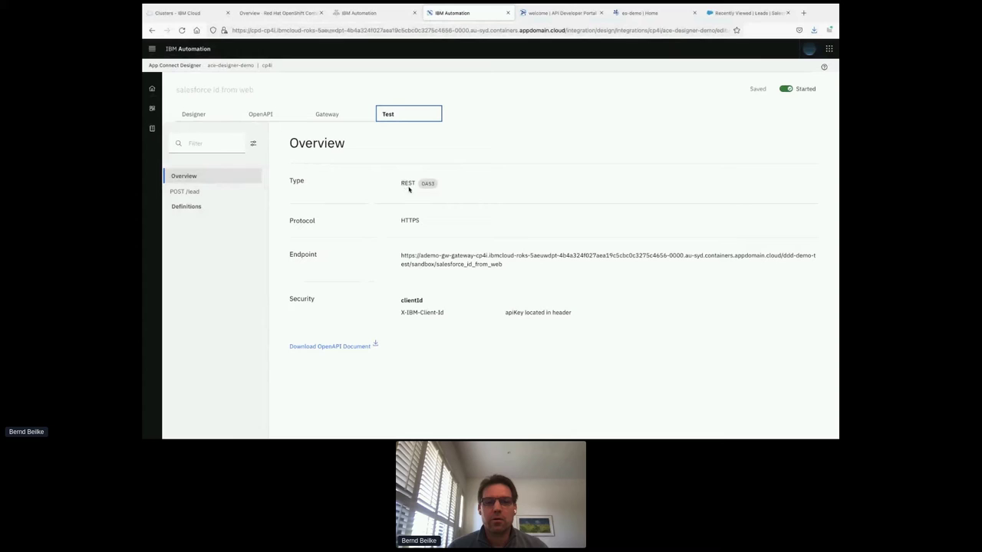
scroll(402, 222, down, 2)
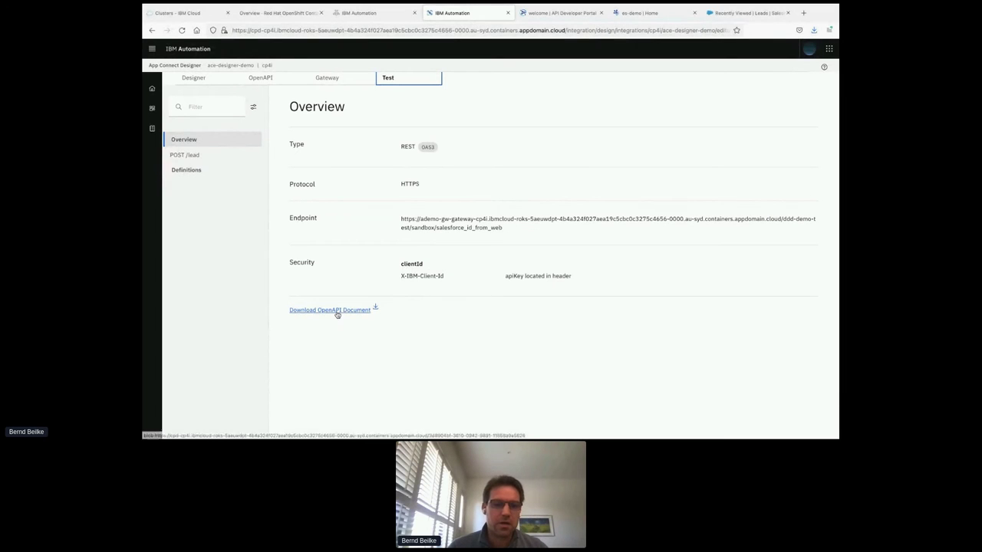
scroll(348, 222, up, 1)
click(185, 193)
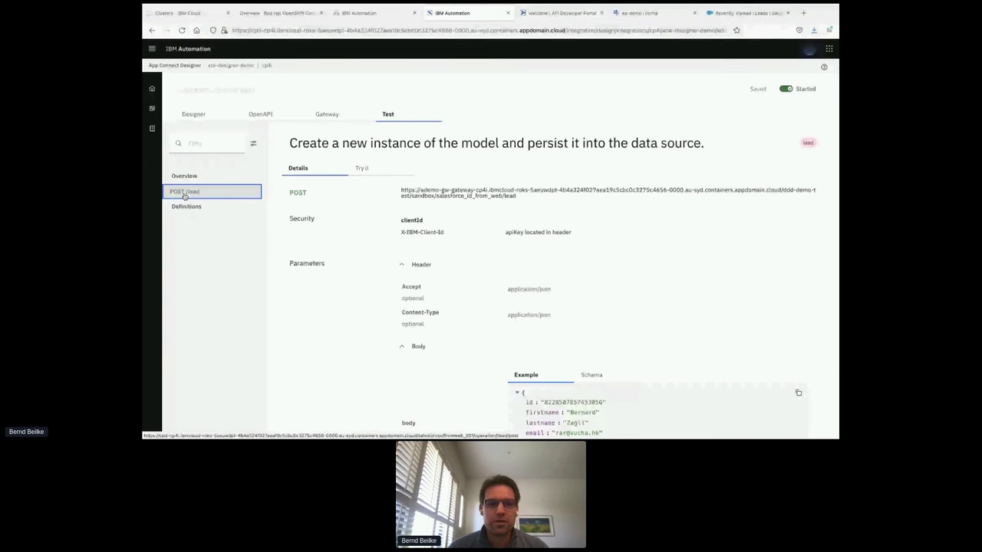
Examine the POST /lead operation's security, header parameters and example request body.
scroll(336, 294, down, 1)
scroll(335, 294, up, 1)
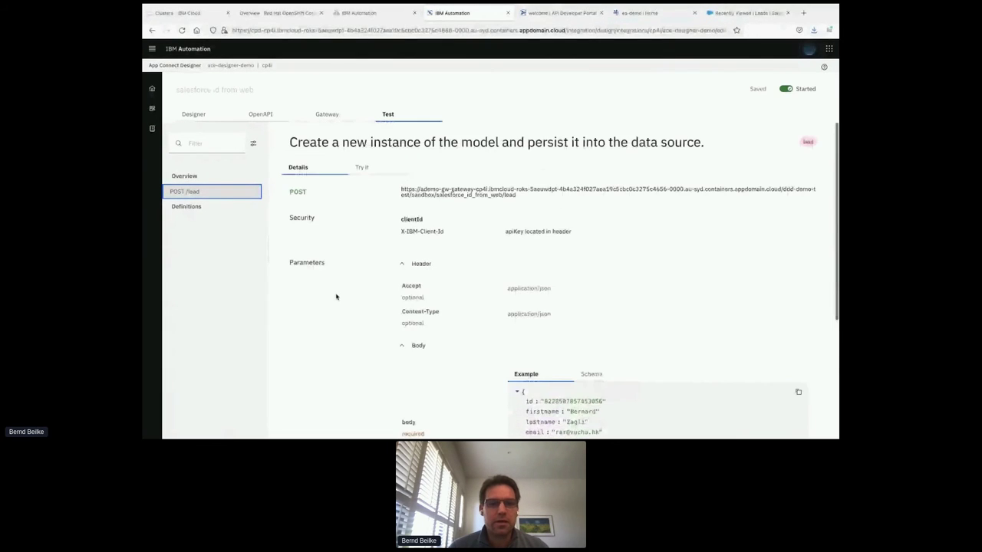
scroll(336, 296, down, 1)
scroll(335, 297, down, 3)
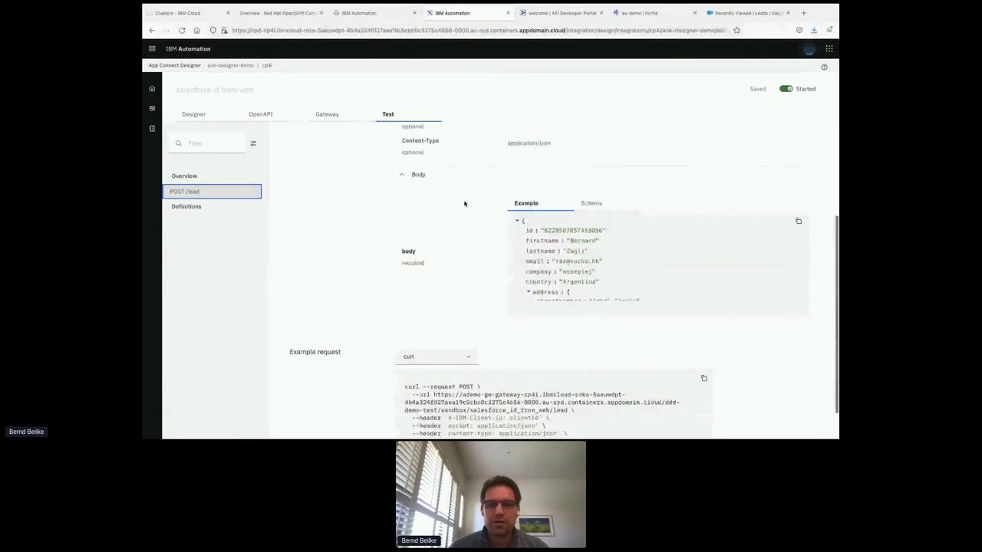
scroll(458, 248, up, 1)
scroll(458, 247, down, 2)
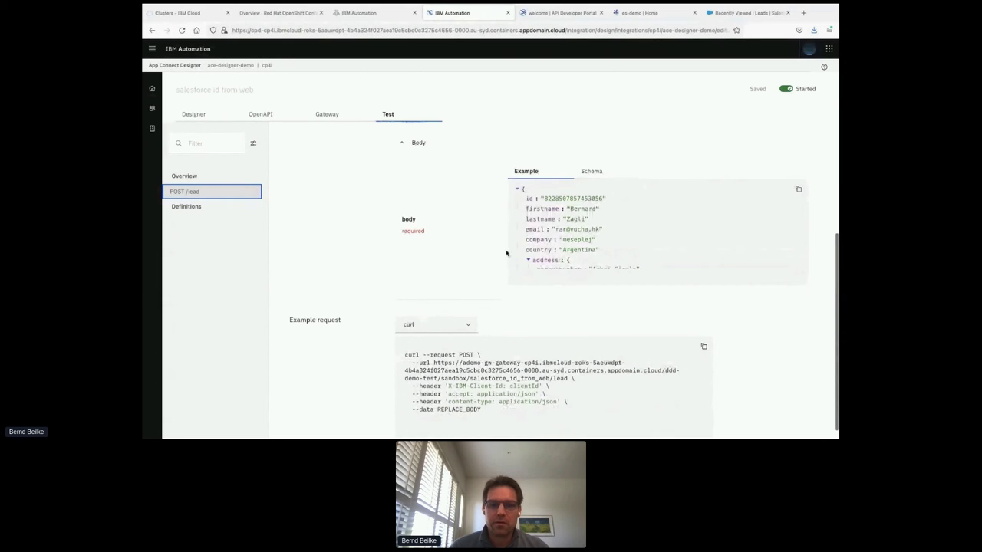
scroll(412, 279, down, 1)
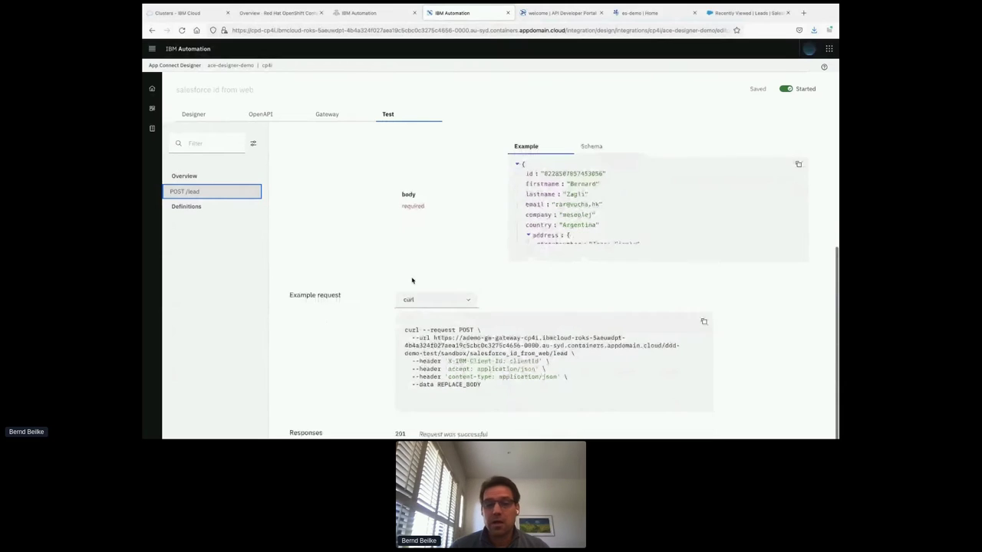
Check which languages the POST /lead example request is offered in, keeping curl selected.
scroll(414, 278, down, 2)
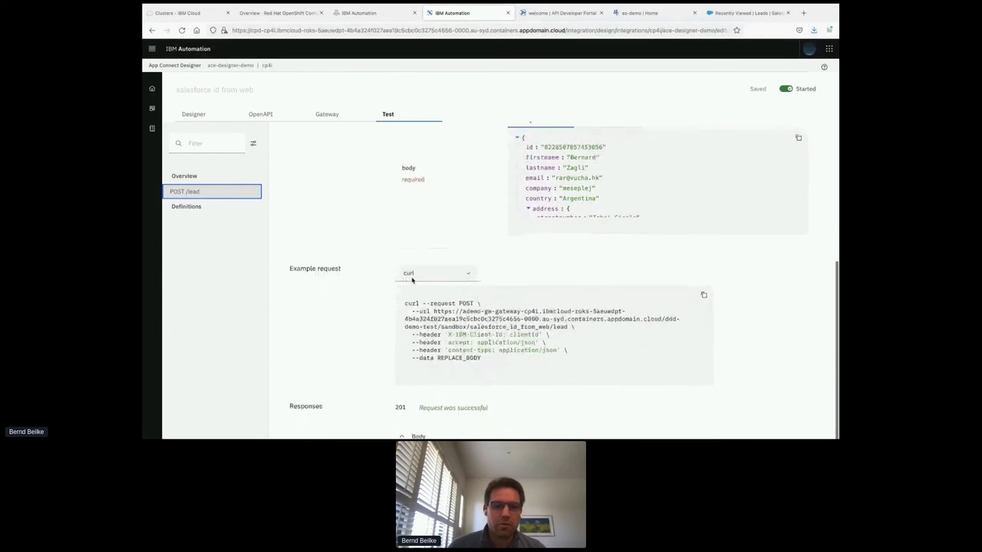
click(443, 216)
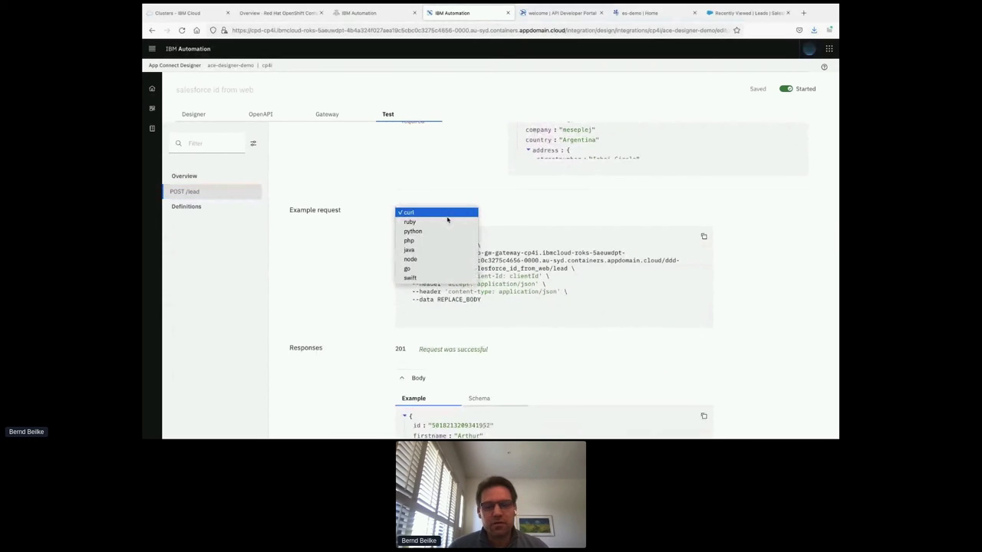
click(505, 205)
click(445, 214)
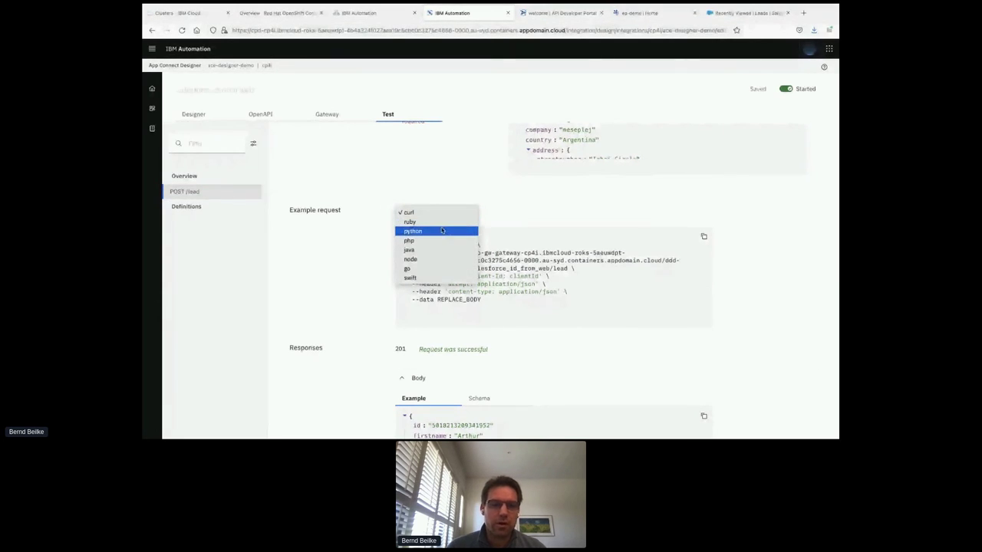
click(693, 237)
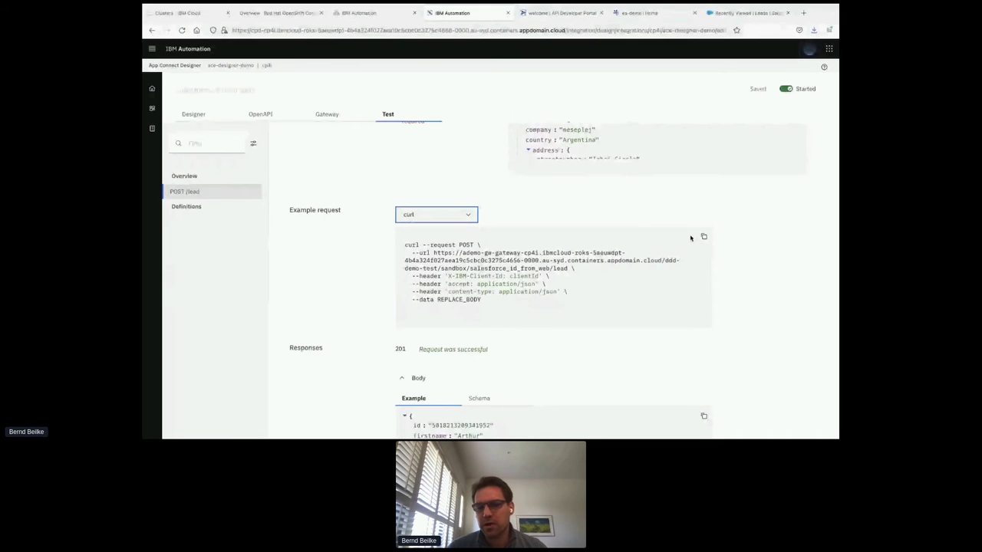
Examine the example response body documented for the POST /lead operation's 201 response.
scroll(690, 236, down, 1)
scroll(691, 236, down, 2)
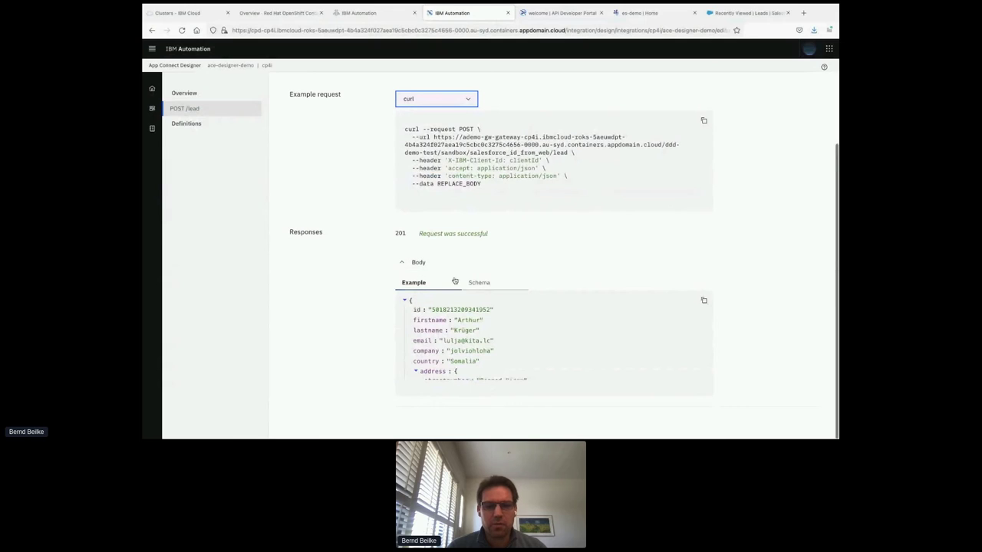
scroll(453, 337, down, 5)
scroll(455, 338, up, 2)
scroll(456, 338, up, 1)
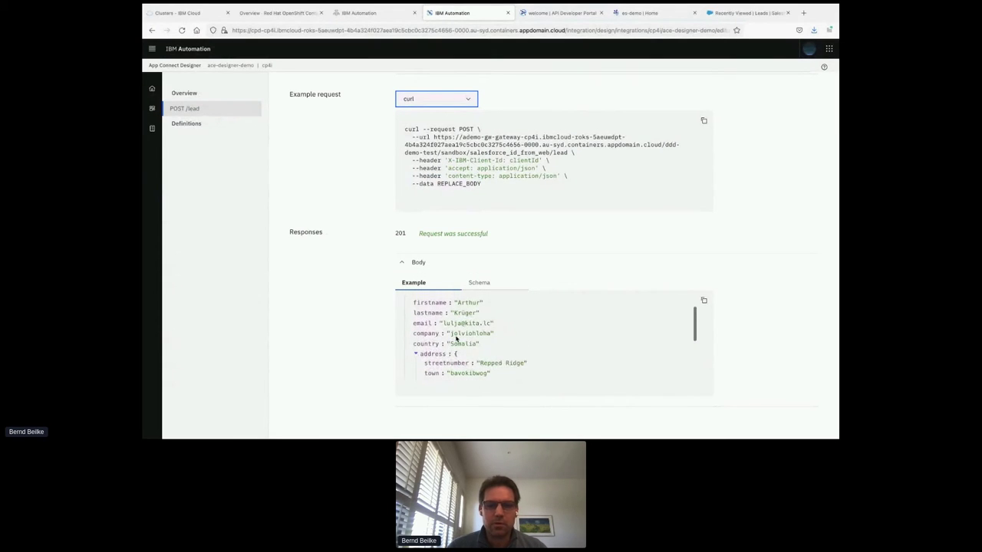
scroll(369, 340, down, 1)
scroll(368, 340, up, 1)
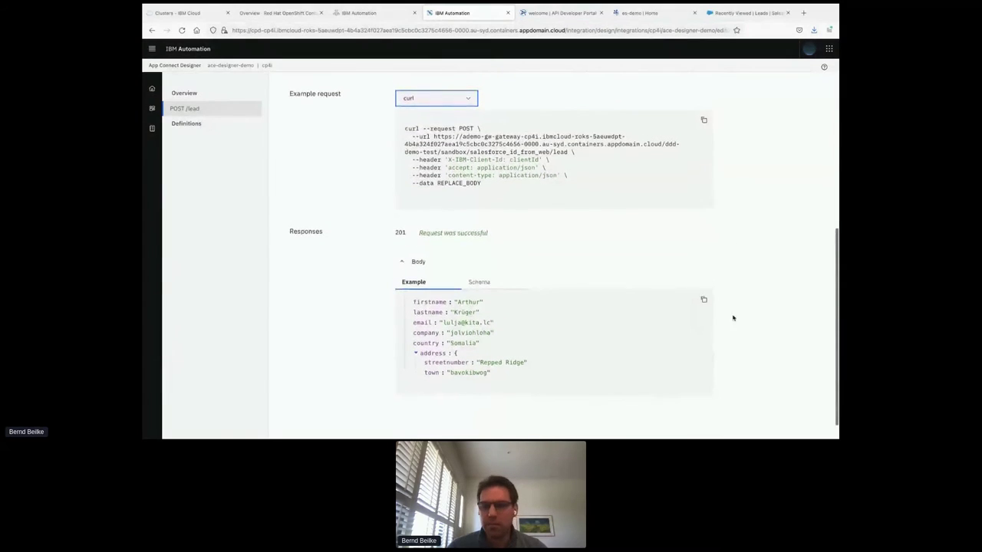
scroll(455, 324, up, 2)
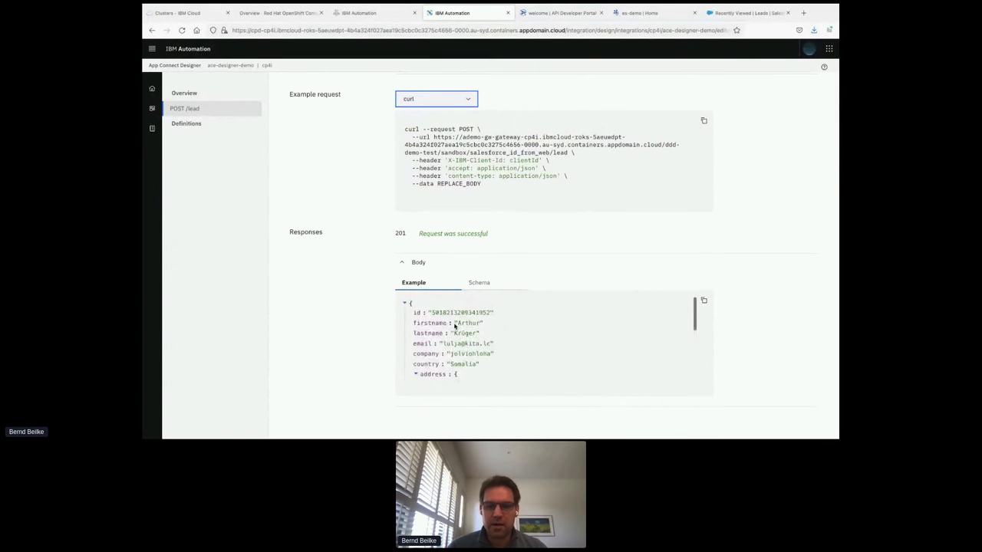
Try out POST /lead with a generated request body, send the request and review the response.
scroll(481, 237, up, 5)
scroll(357, 92, down, 1)
click(359, 90)
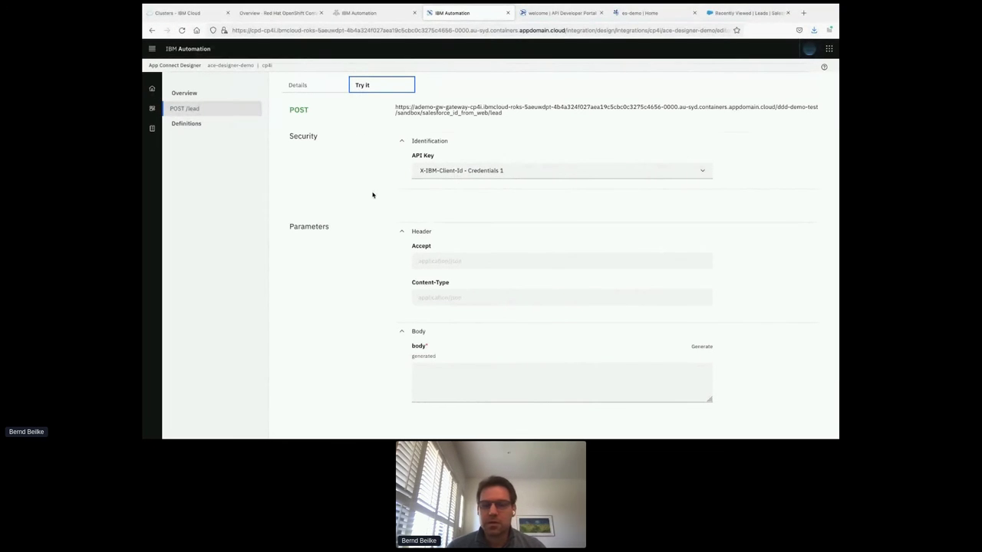
scroll(577, 211, down, 1)
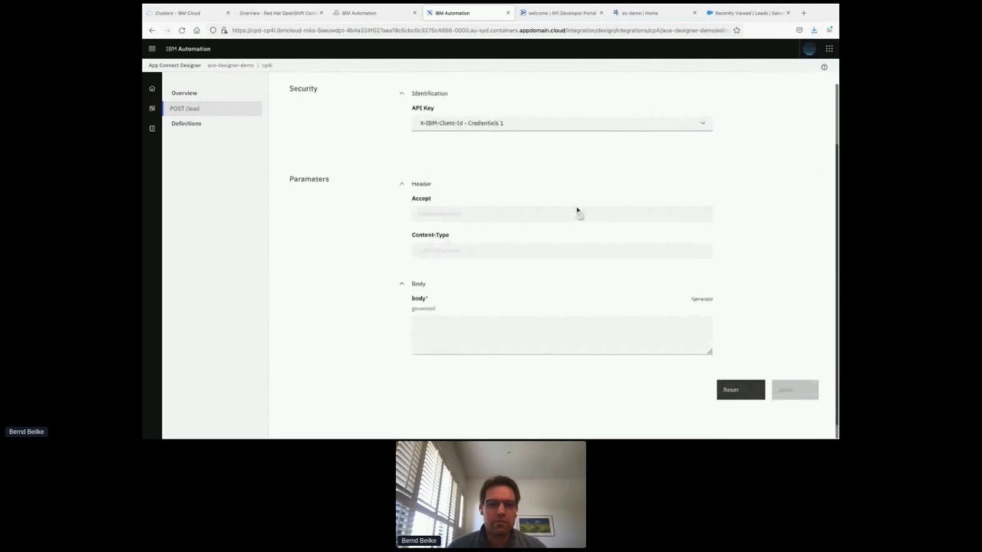
click(704, 300)
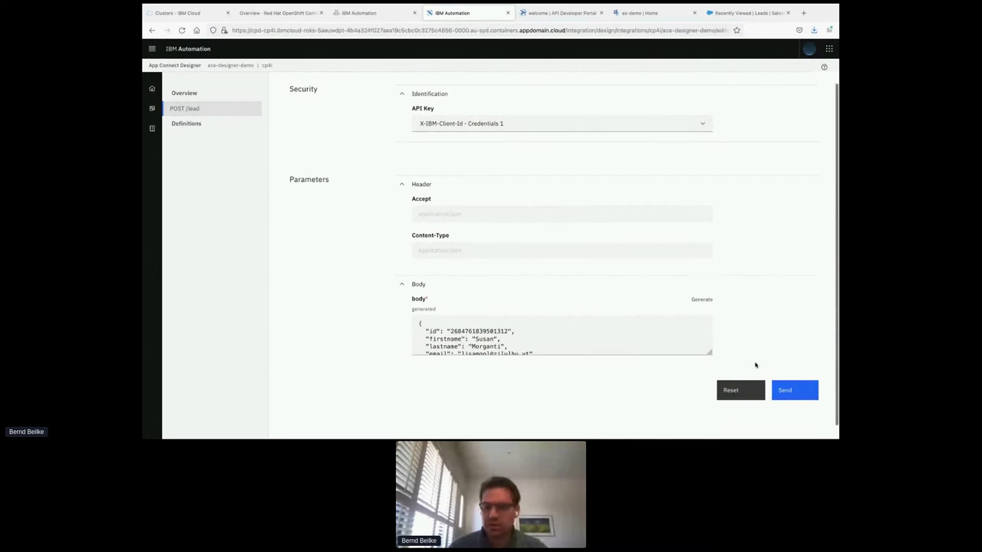
click(804, 391)
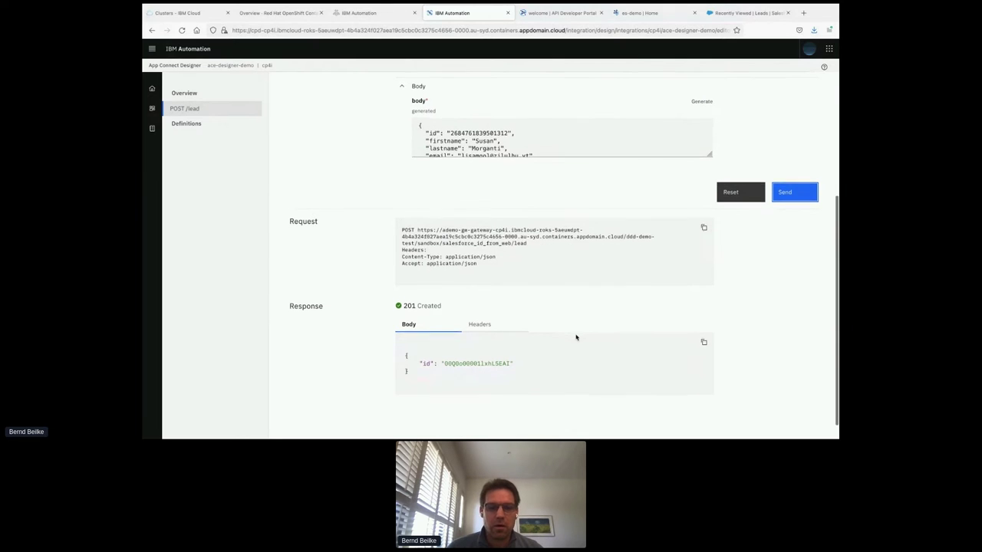
scroll(819, 285, up, 1)
scroll(820, 289, down, 1)
scroll(820, 289, up, 1)
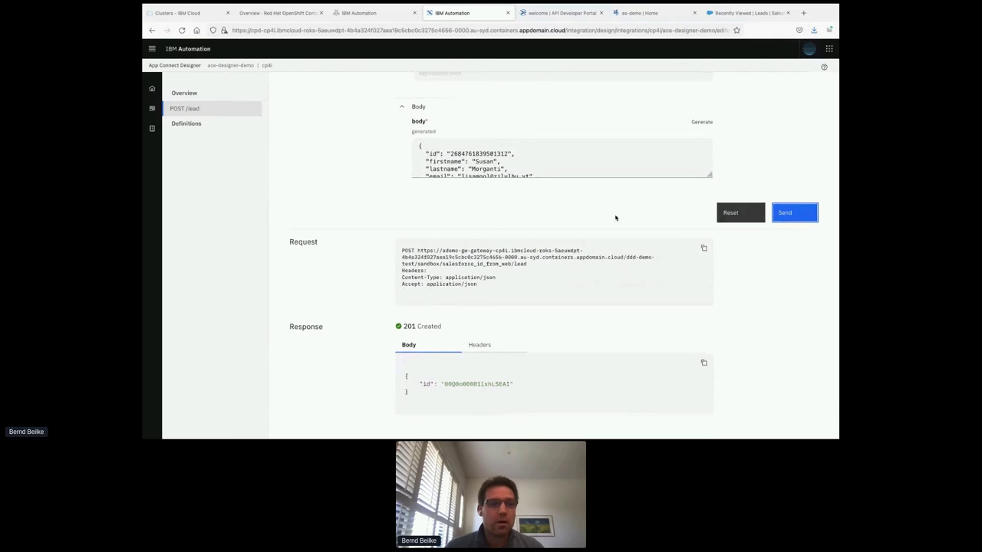
scroll(462, 181, up, 1)
scroll(462, 181, down, 1)
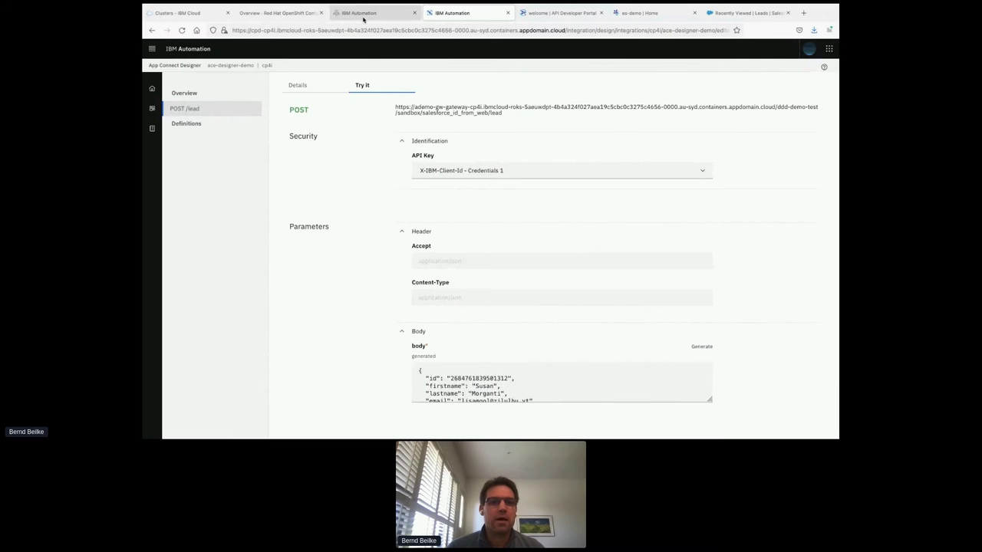
Open the API Manager from the platform's API design area and log in through the Common Services User Registry.
click(362, 13)
click(152, 48)
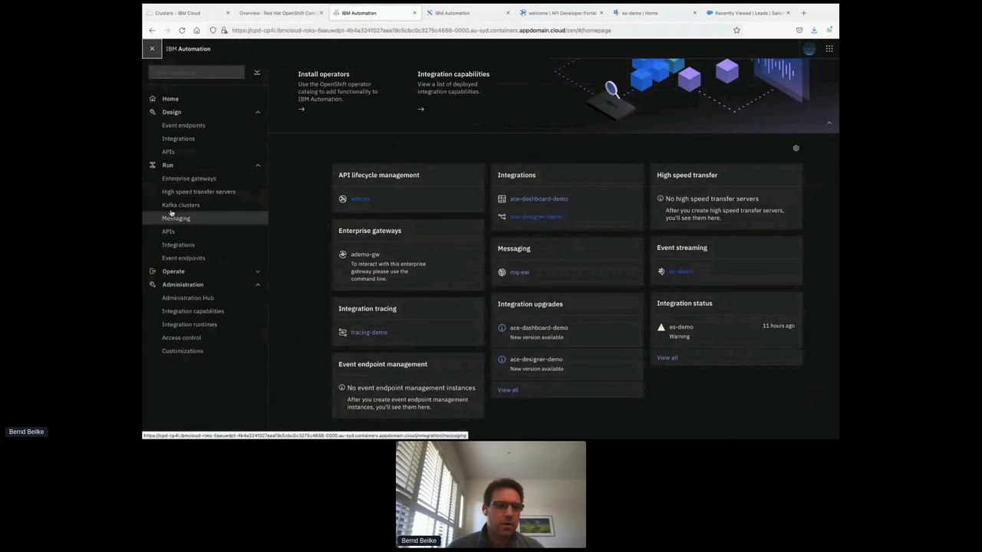
click(167, 153)
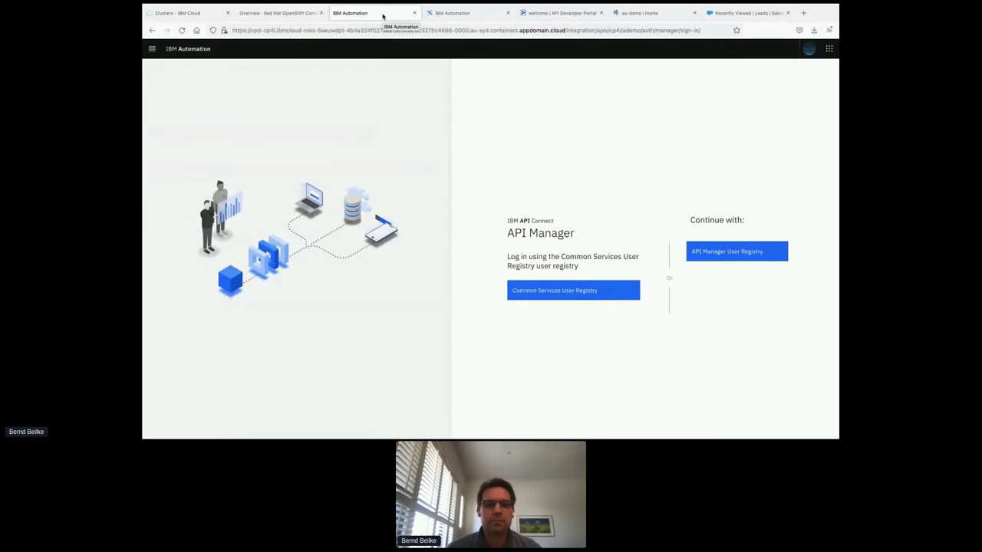
click(559, 294)
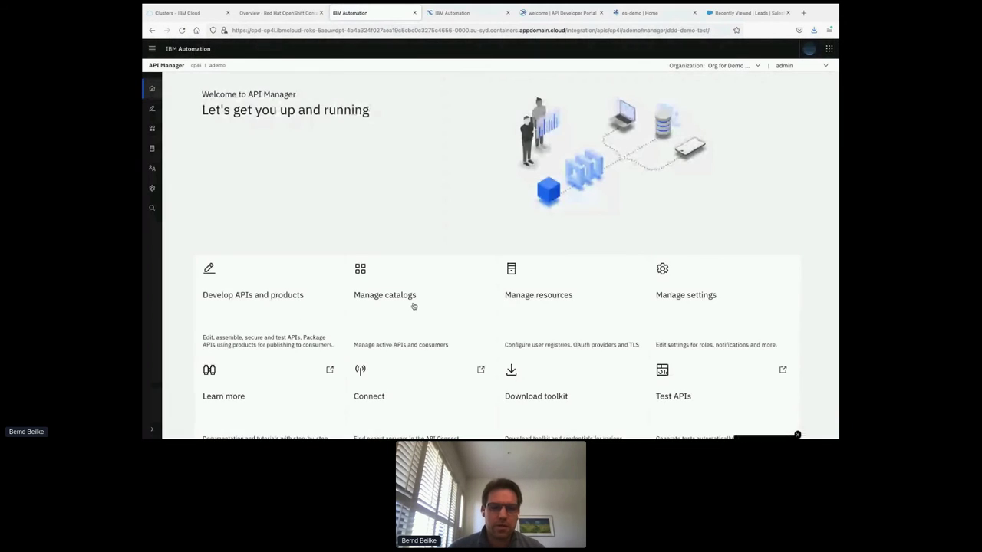
Open the Sandbox catalog from the API Manager's catalogs to view its published products.
scroll(419, 306, down, 1)
click(419, 306)
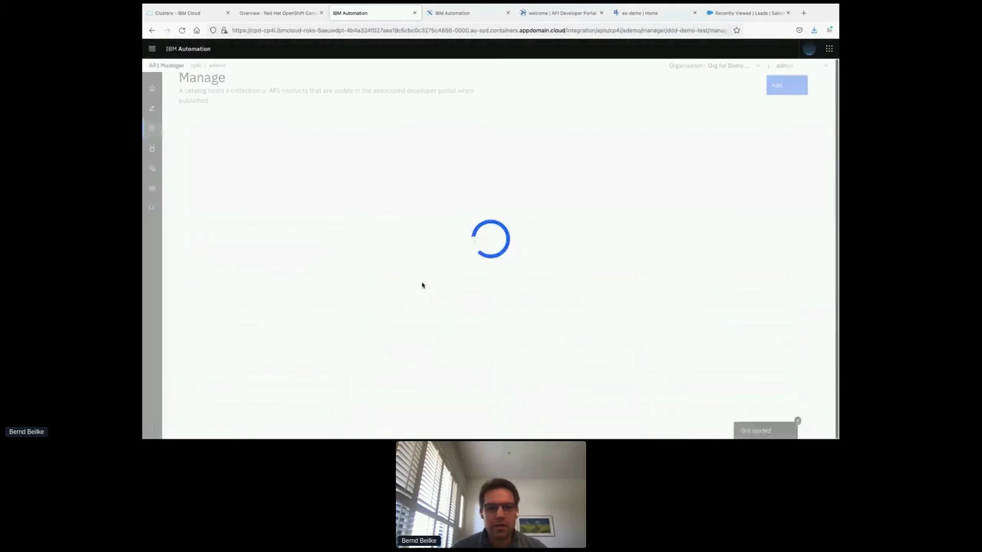
click(326, 175)
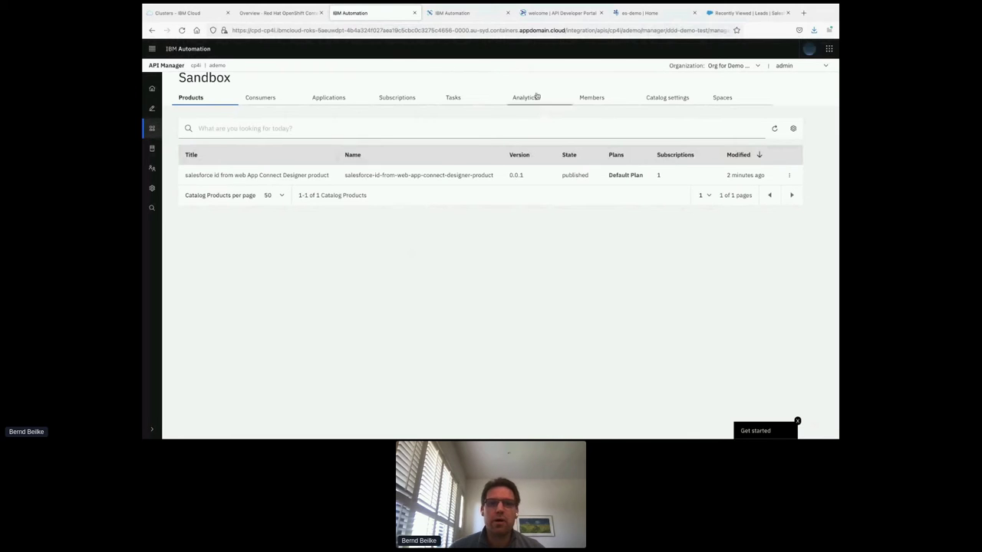
Switch to the API Developer Portal, reload it and open the "salesforce id from web" API within its App Connect Designer product.
click(541, 12)
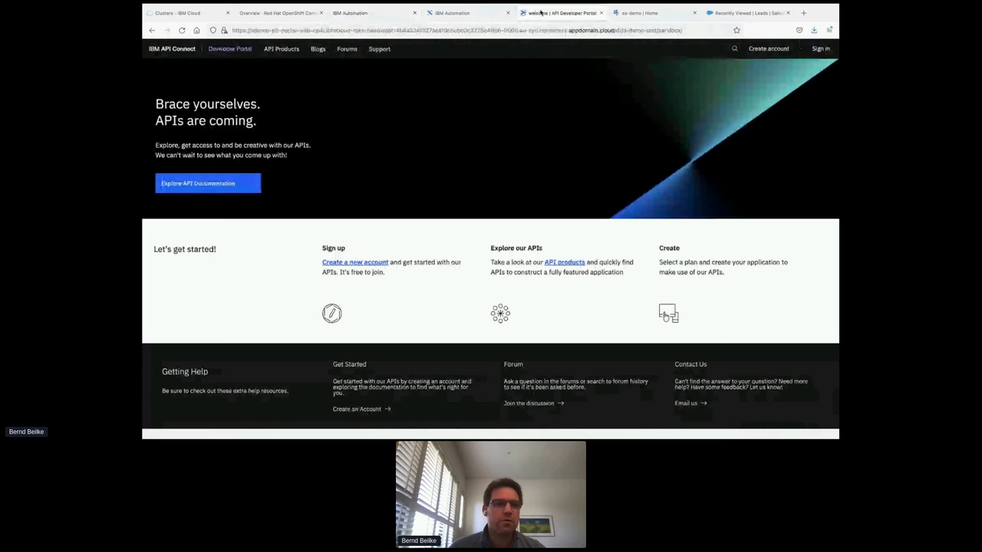
click(181, 30)
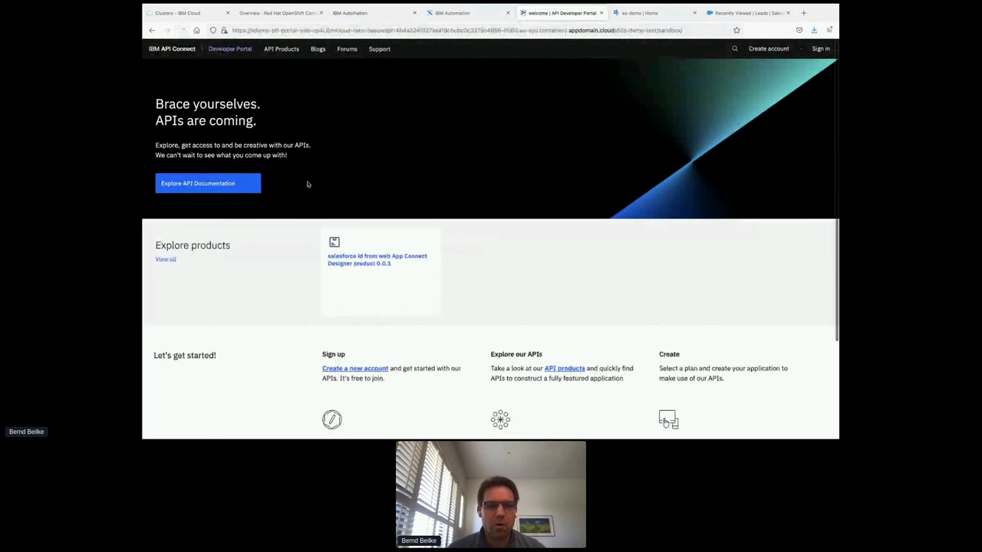
click(380, 263)
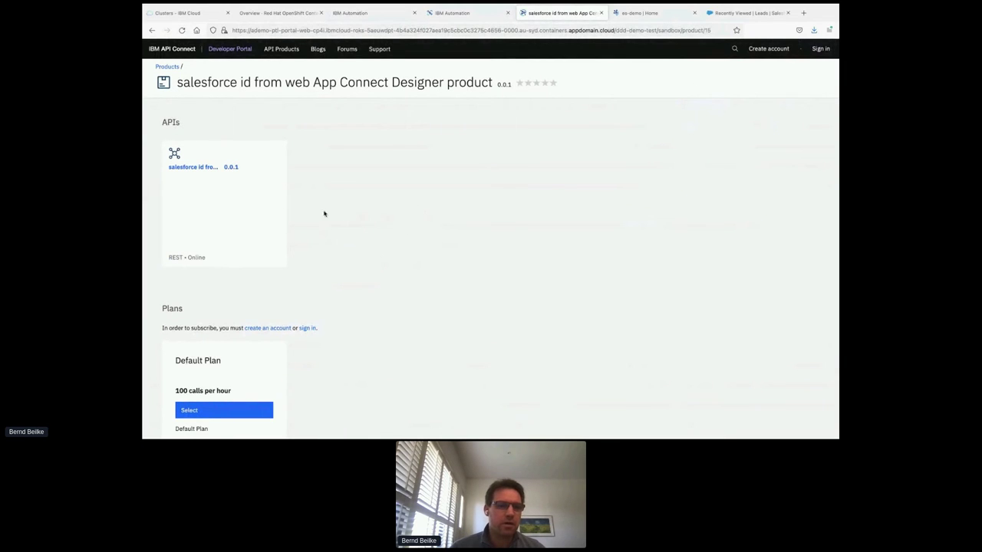
click(189, 168)
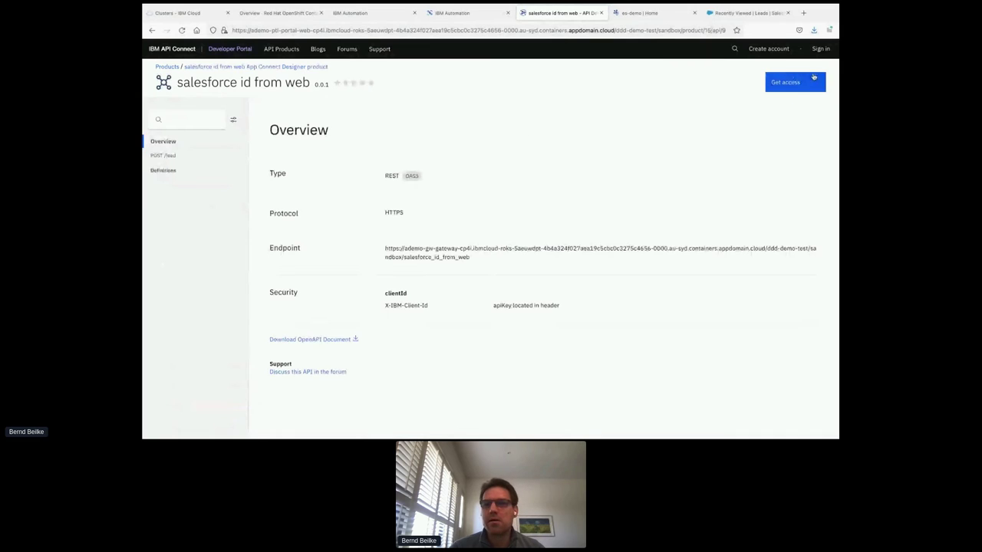
Sign in to the Developer Portal with the saved developer credentials and open the salesforce id from web App Connect Designer product.
click(820, 48)
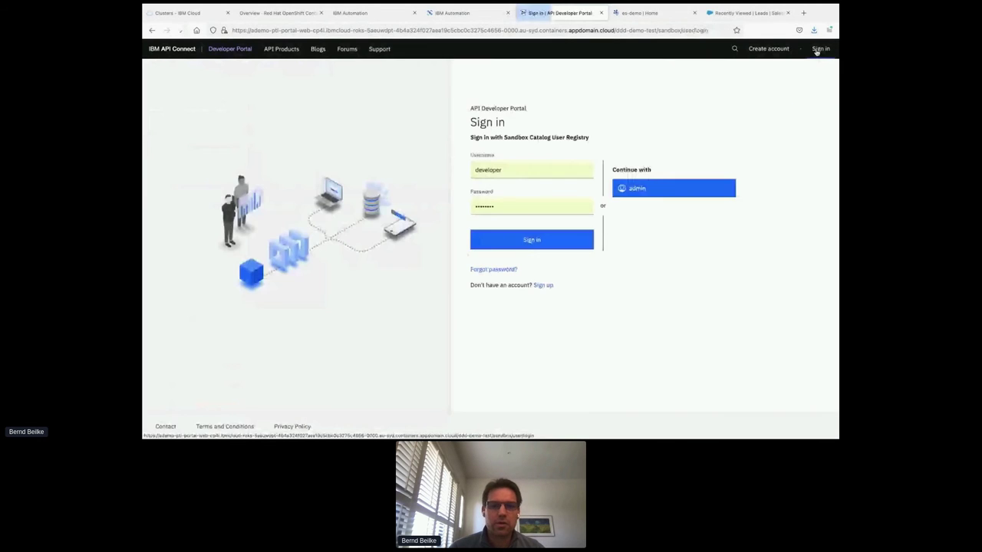
click(532, 239)
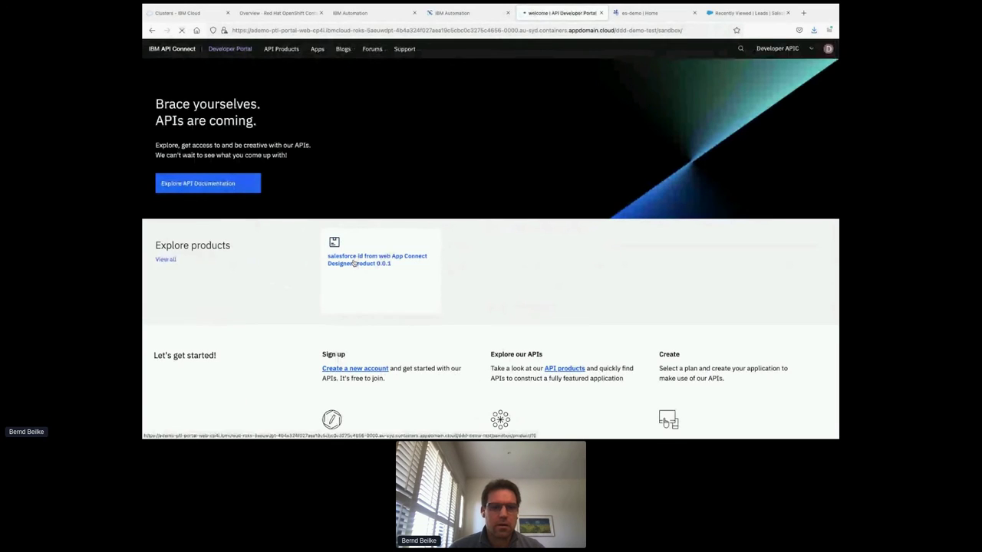
click(353, 263)
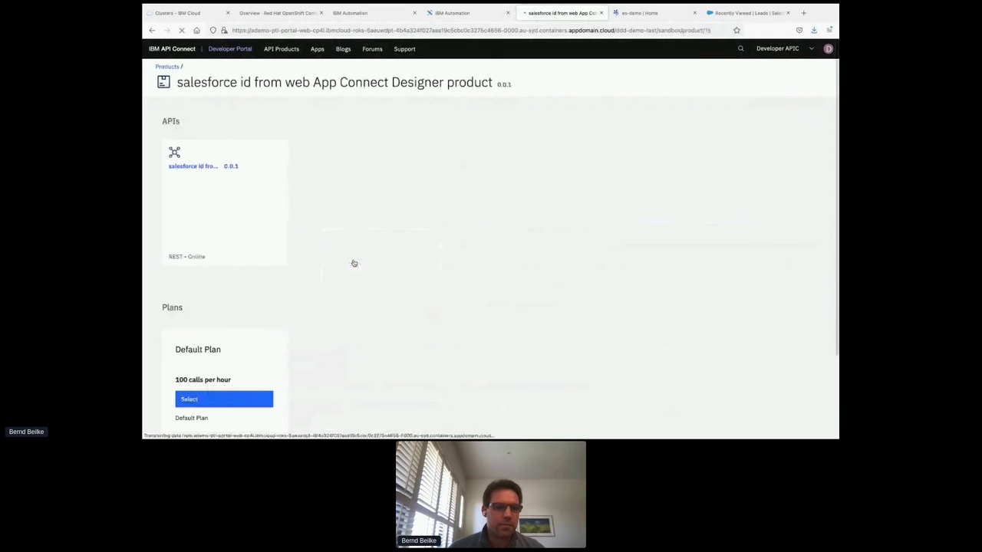
Select the product's Default Plan of 100 calls per hour to start a subscription.
scroll(275, 362, down, 2)
scroll(274, 362, up, 2)
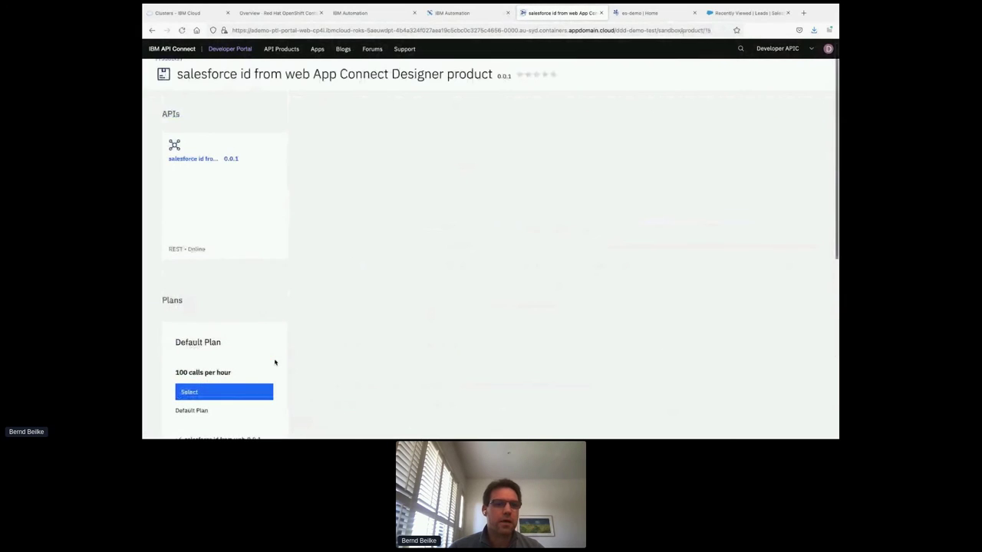
scroll(218, 355, down, 1)
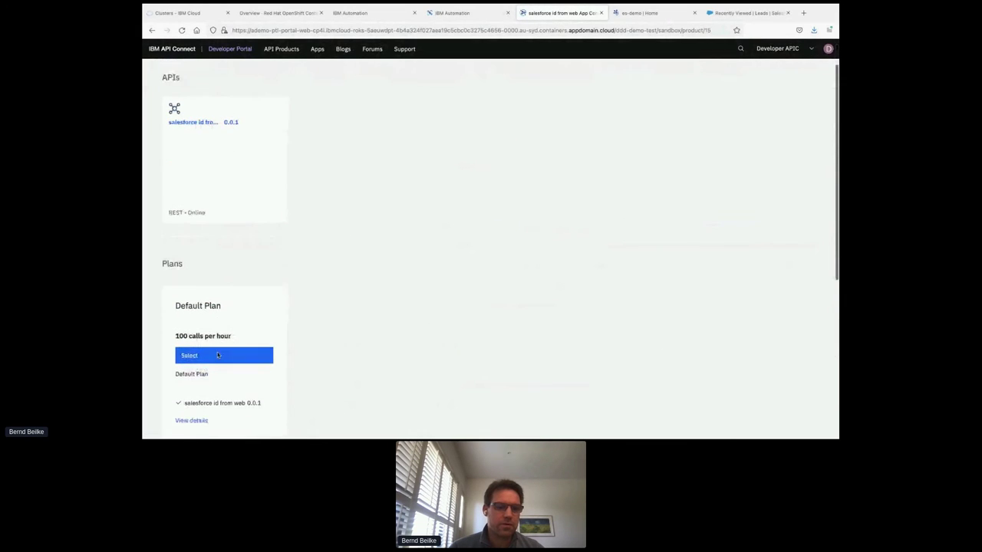
click(210, 357)
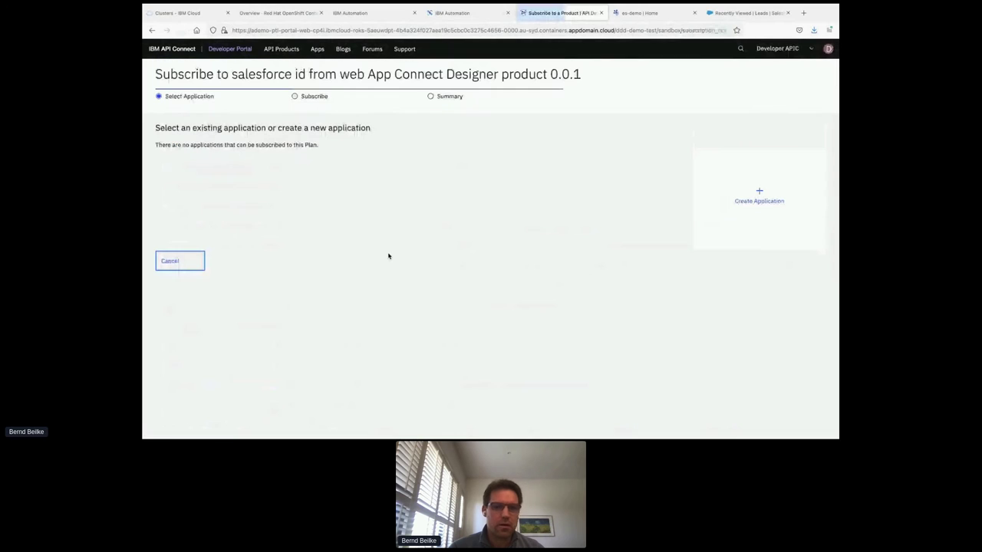
Create a new application titled "My Consumer App" for the subscription and save it.
click(760, 198)
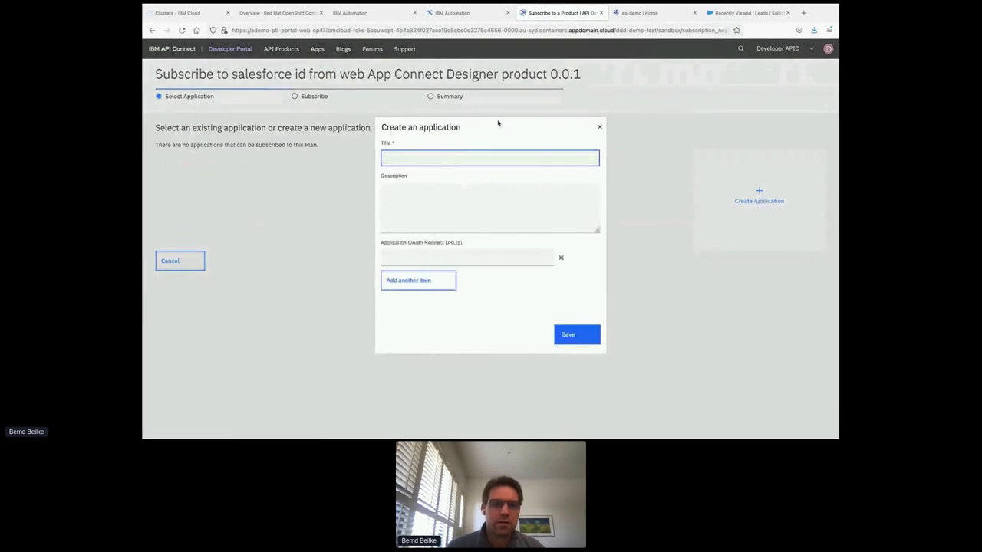
text(My)
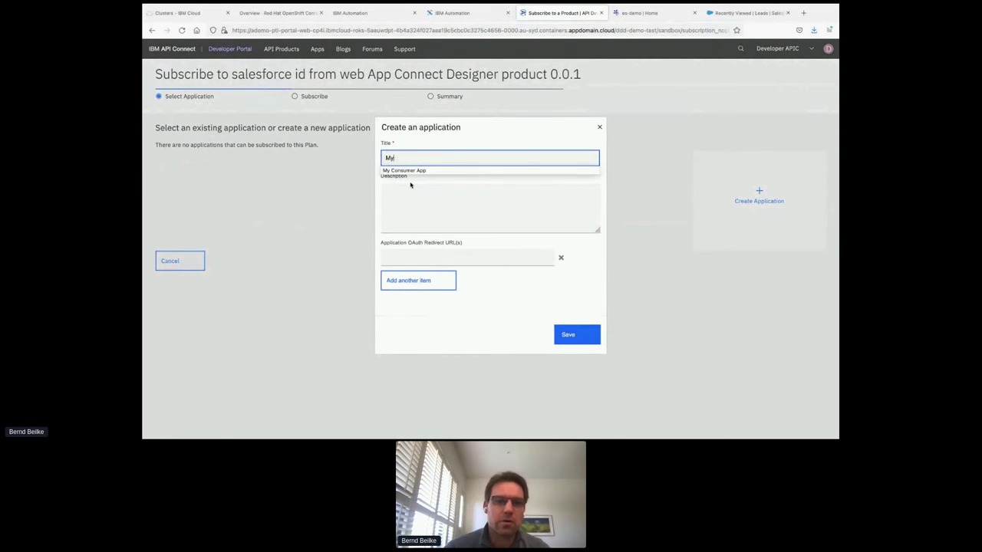
click(423, 171)
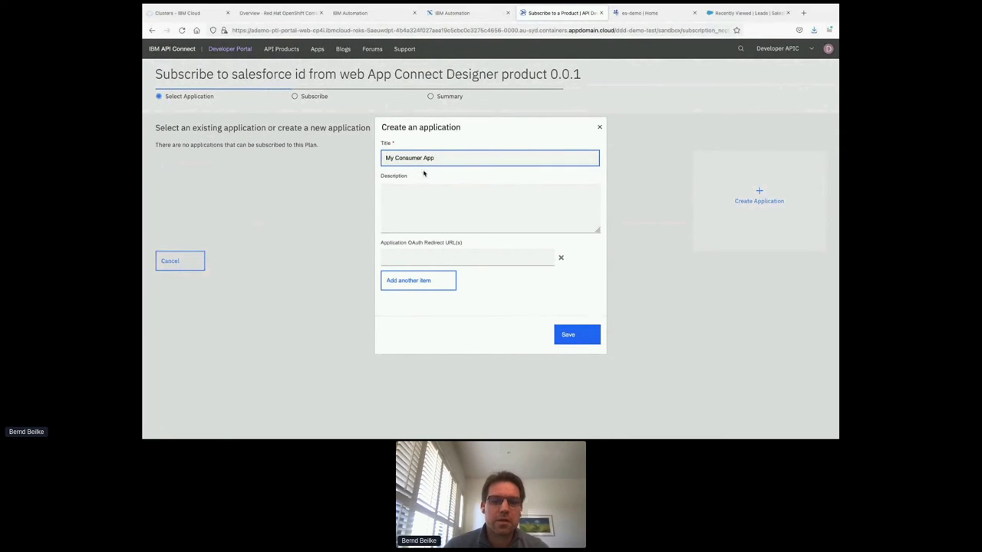
click(575, 343)
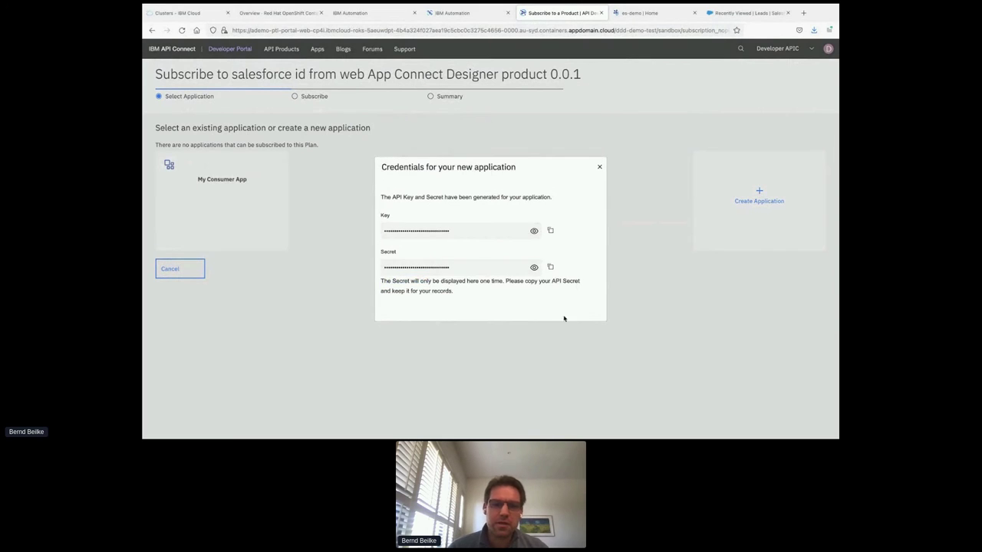
Reveal the new application's API key and secret, and close the credentials dialog.
click(534, 230)
click(534, 267)
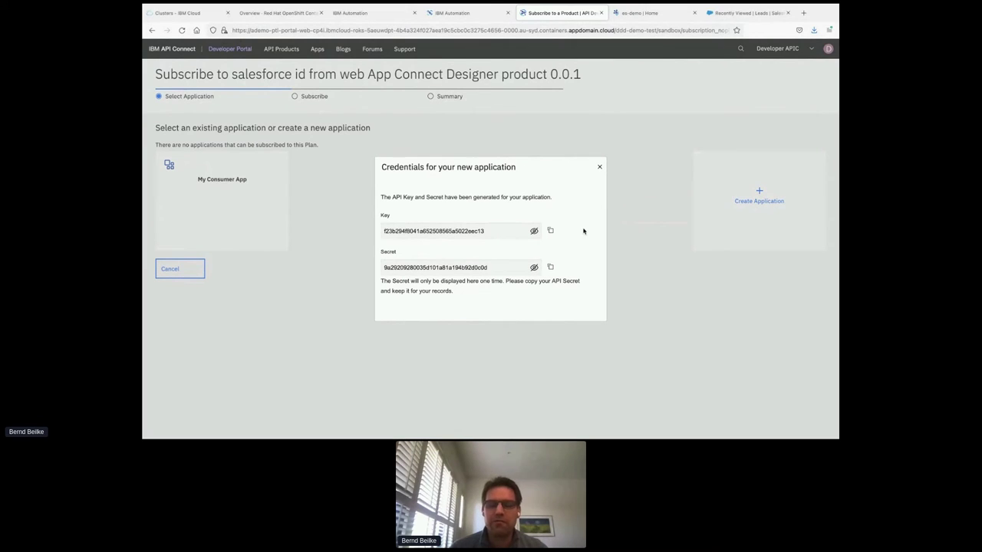
click(600, 167)
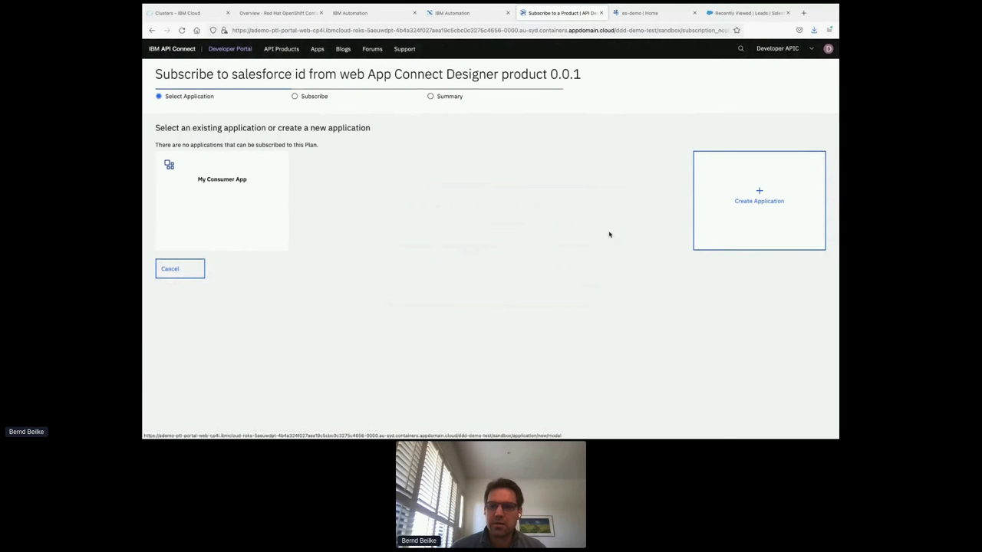
Subscribe My Consumer App to the product's Default Plan and finish the subscription wizard.
click(206, 209)
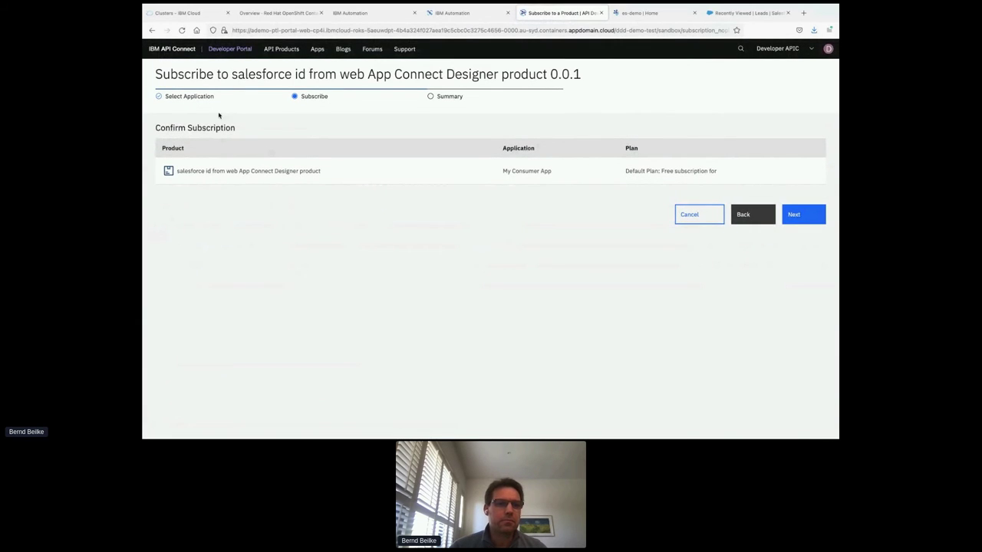
click(809, 217)
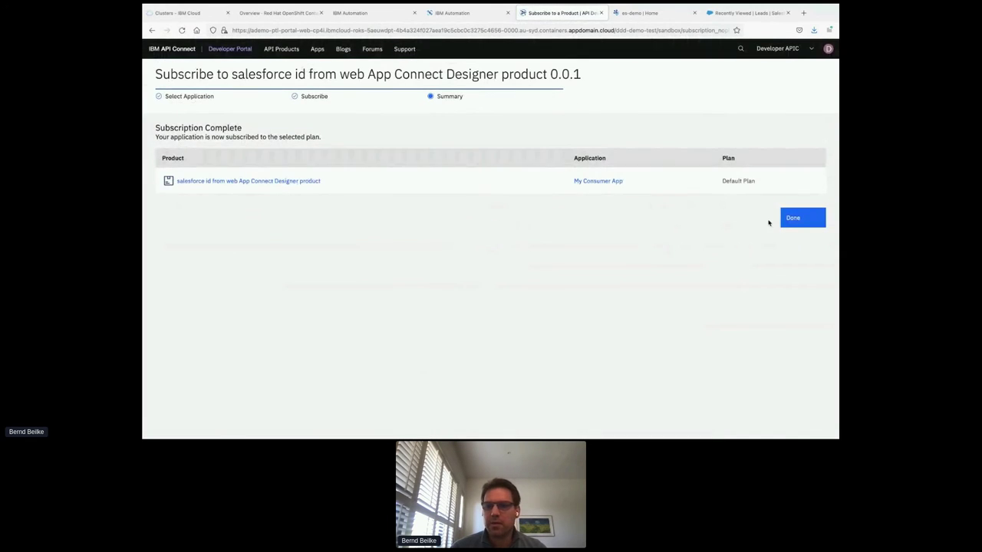
click(789, 219)
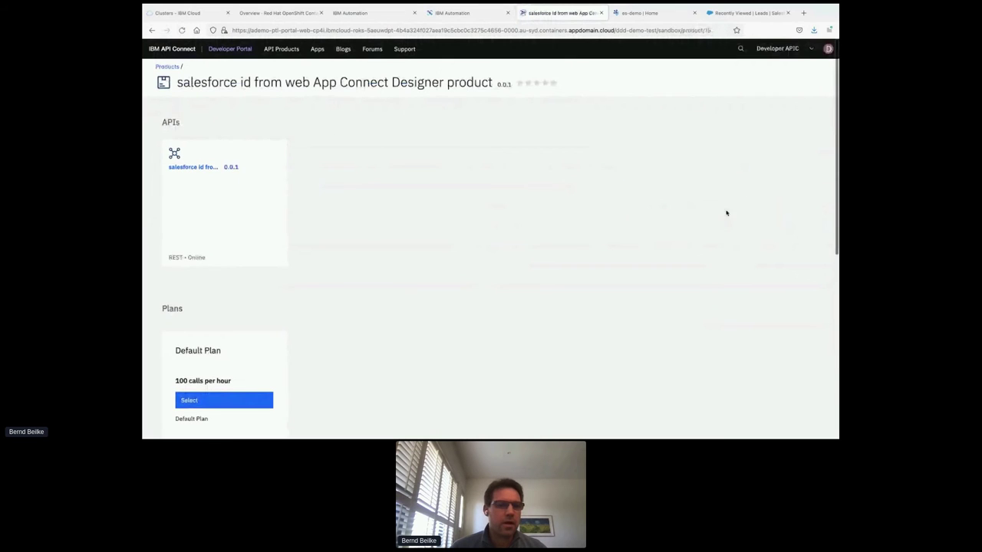
Open the salesforce id from web API and bring up the Try it form of its POST /lead operation.
click(199, 167)
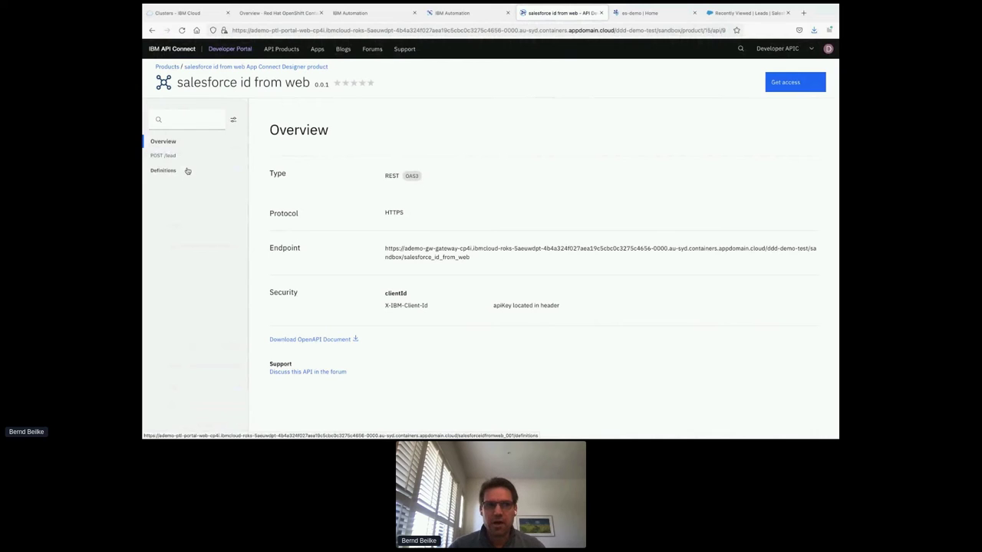
click(179, 156)
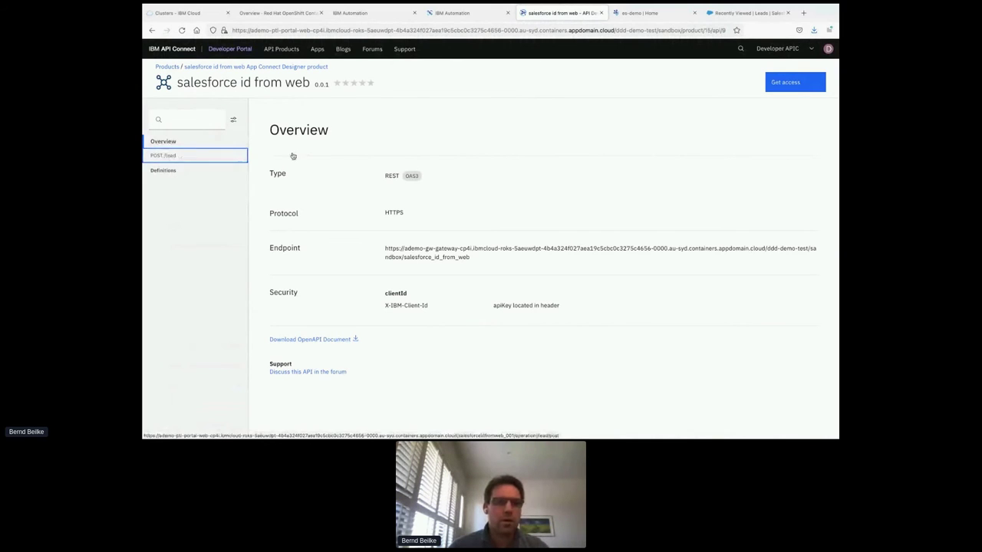
scroll(430, 316, down, 1)
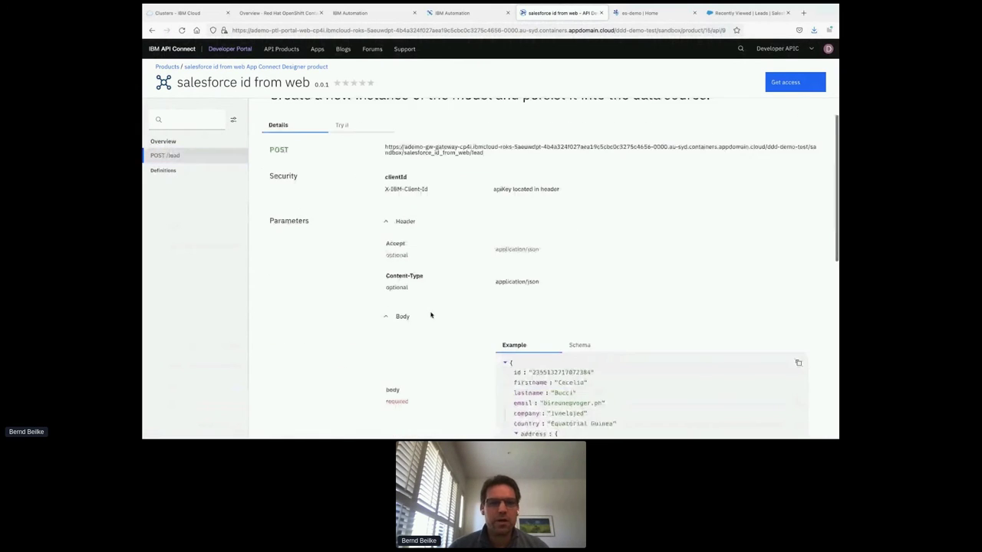
scroll(431, 315, up, 1)
click(343, 159)
scroll(480, 246, down, 2)
scroll(469, 208, down, 1)
scroll(469, 208, up, 1)
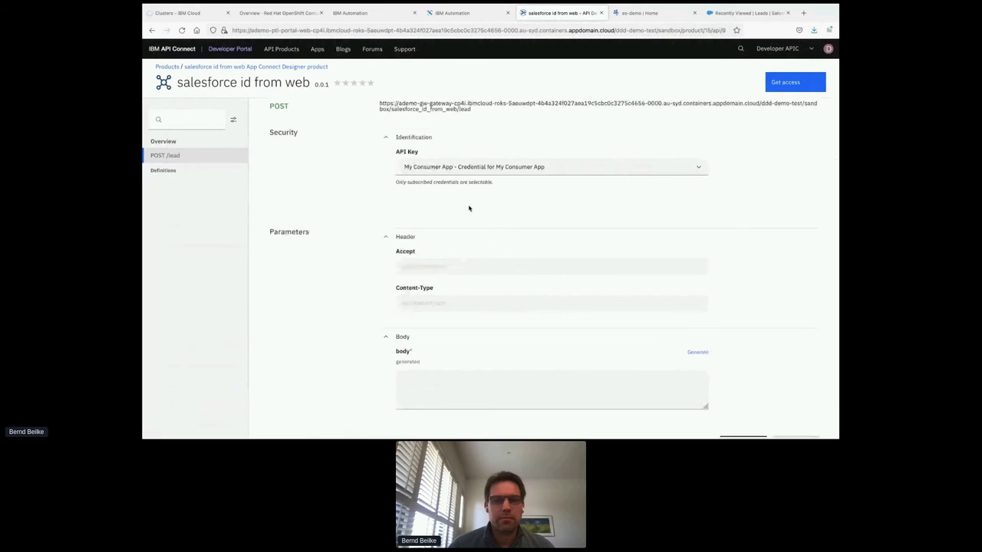
scroll(469, 208, down, 1)
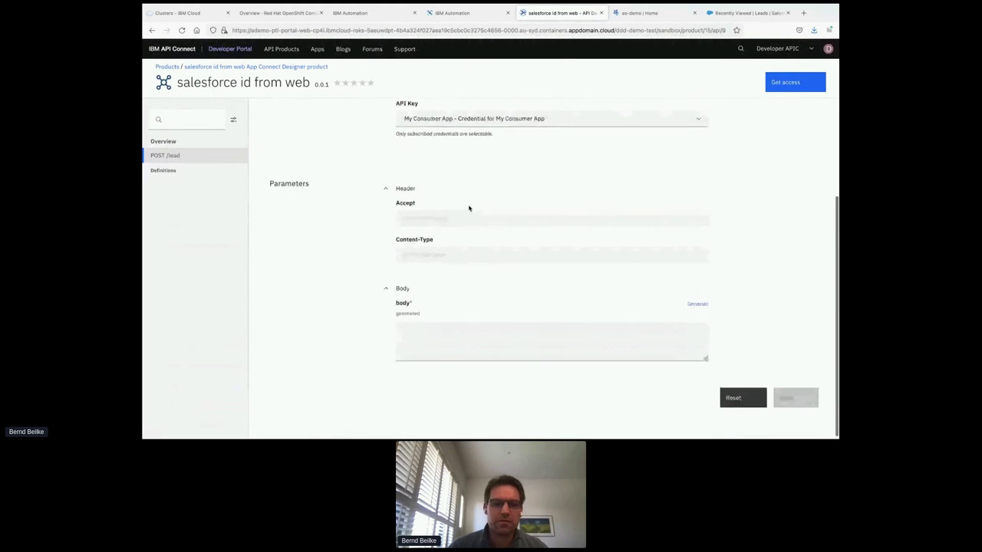
Generate a sample body for POST /lead, send the request with the My Consumer App credential and check the response.
click(691, 306)
scroll(531, 329, down, 3)
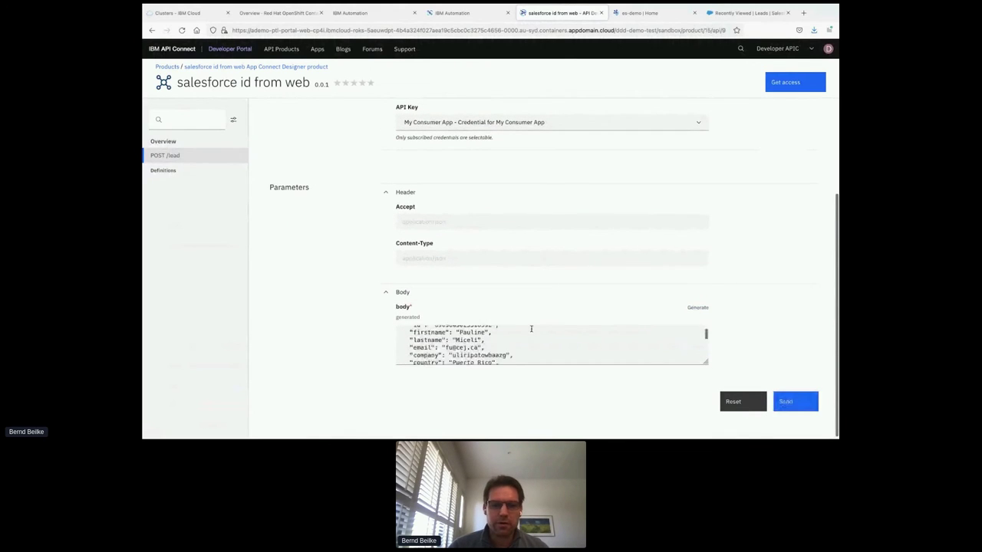
scroll(531, 329, up, 2)
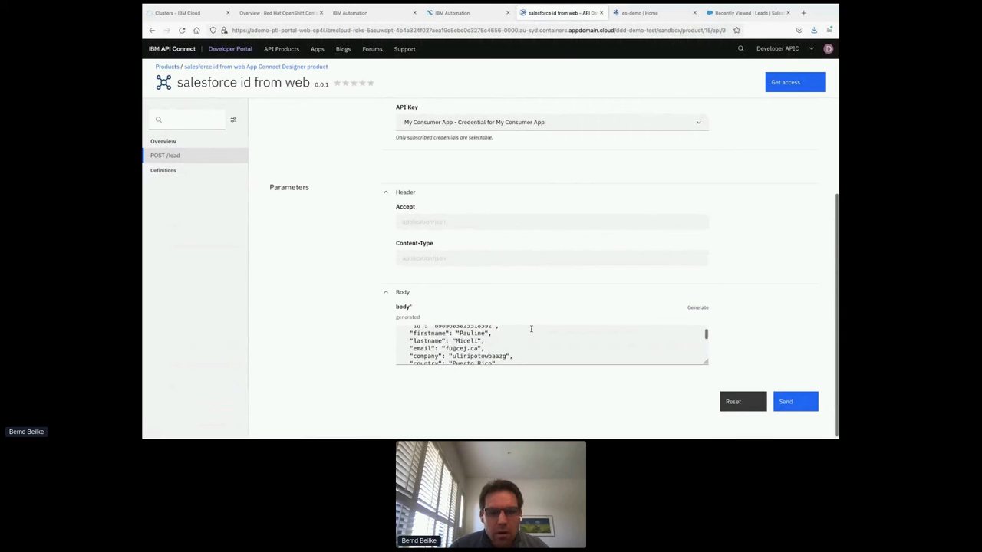
click(786, 403)
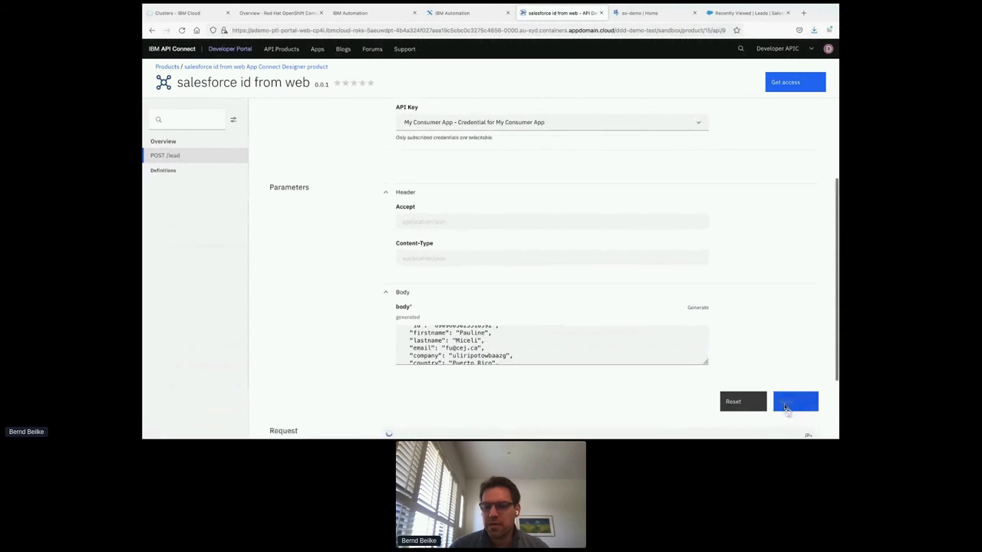
scroll(572, 259, down, 3)
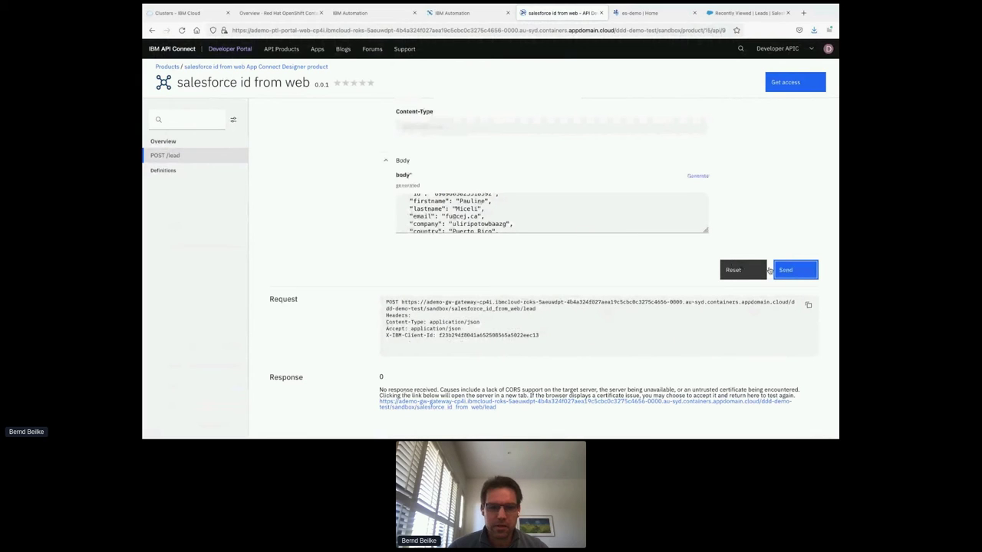
Open the gateway endpoint link from the response in a new browser tab, accept its certificate risk and close that tab.
right_click(477, 404)
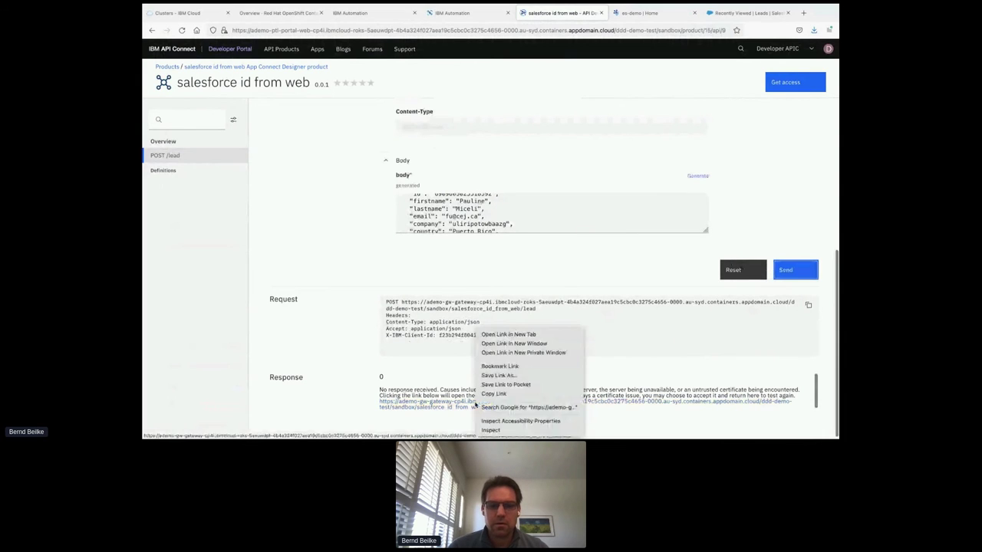
click(508, 333)
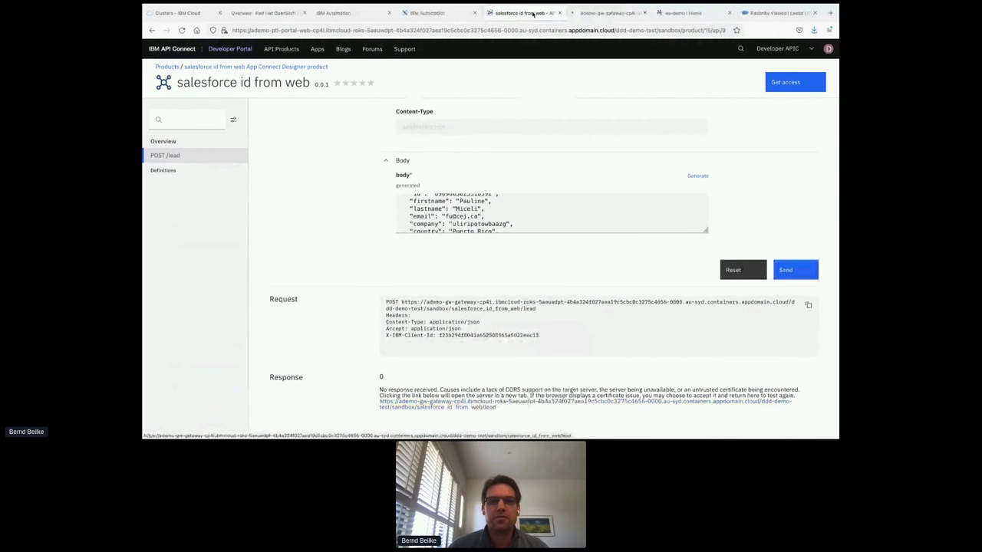
click(604, 13)
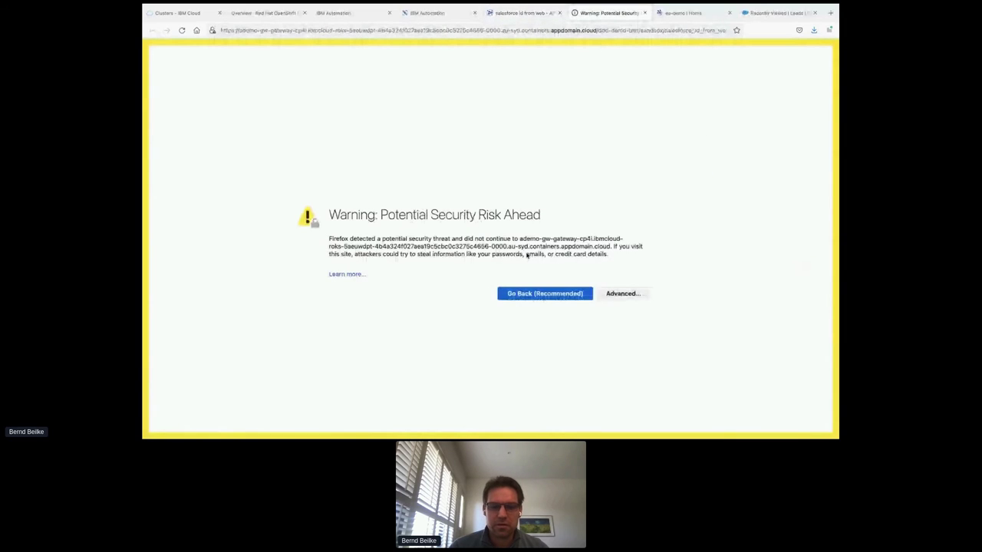
click(623, 293)
click(572, 424)
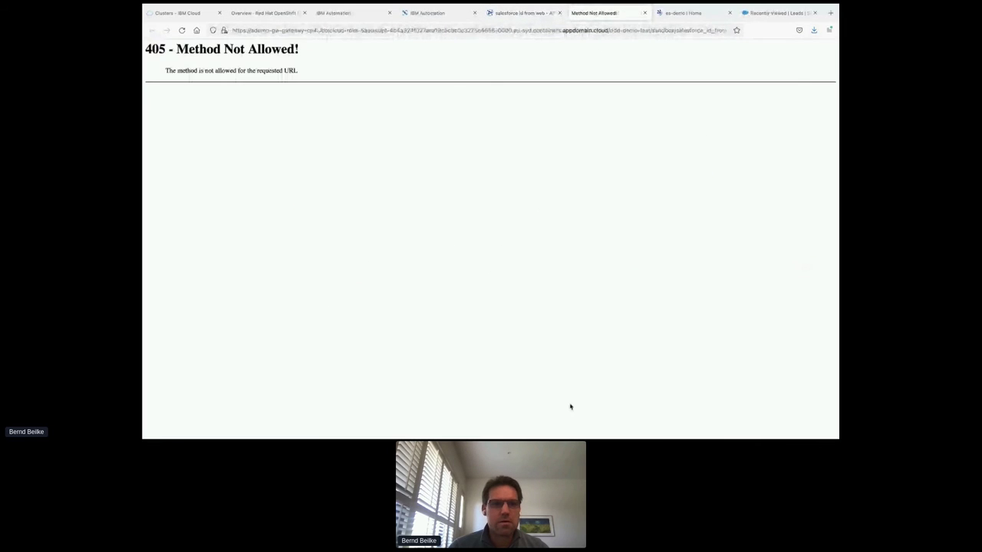
click(645, 13)
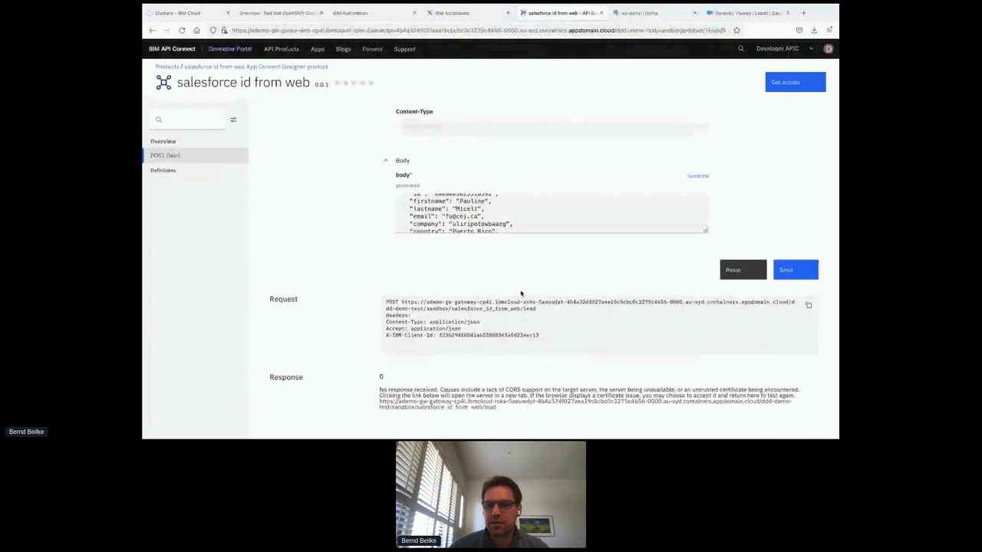
Resend the POST /lead request with the same generated body and review the response.
click(782, 272)
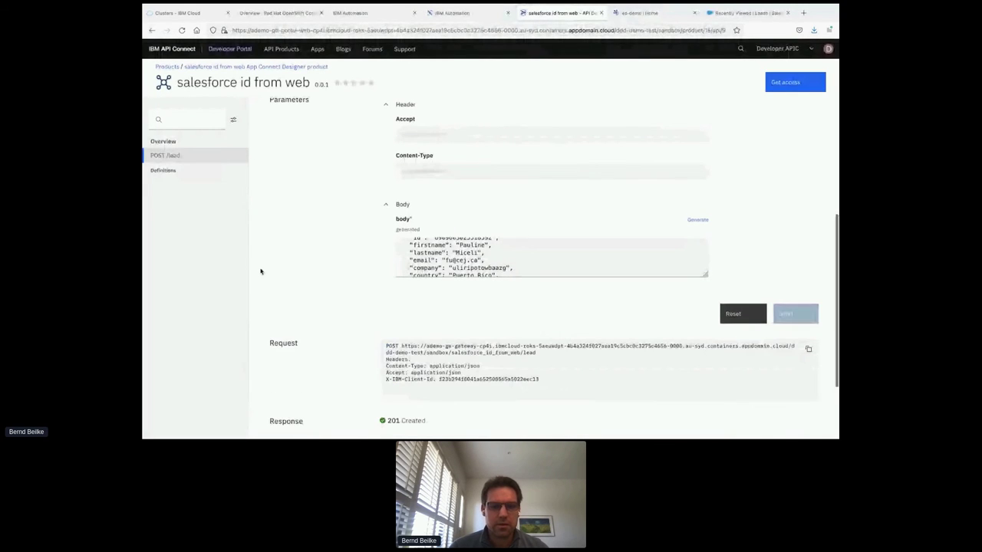
scroll(272, 267, down, 2)
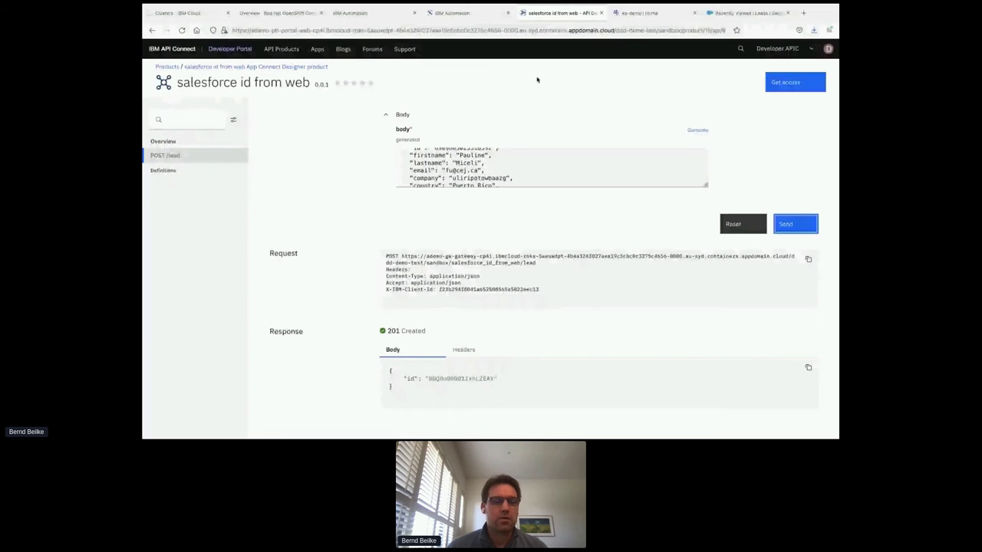
scroll(460, 142, up, 4)
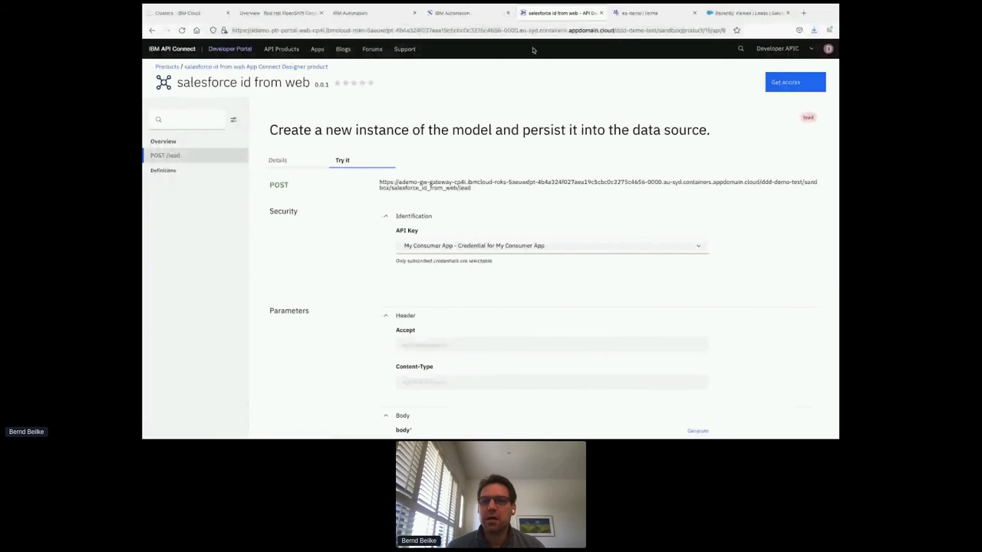
Switch to Salesforce's Recently Viewed leads list to check for the new lead.
click(737, 13)
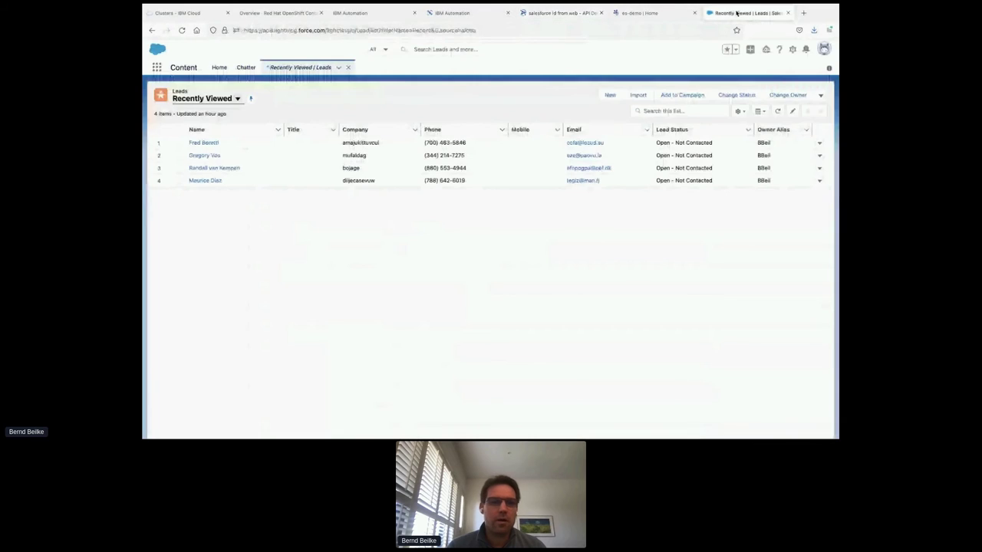